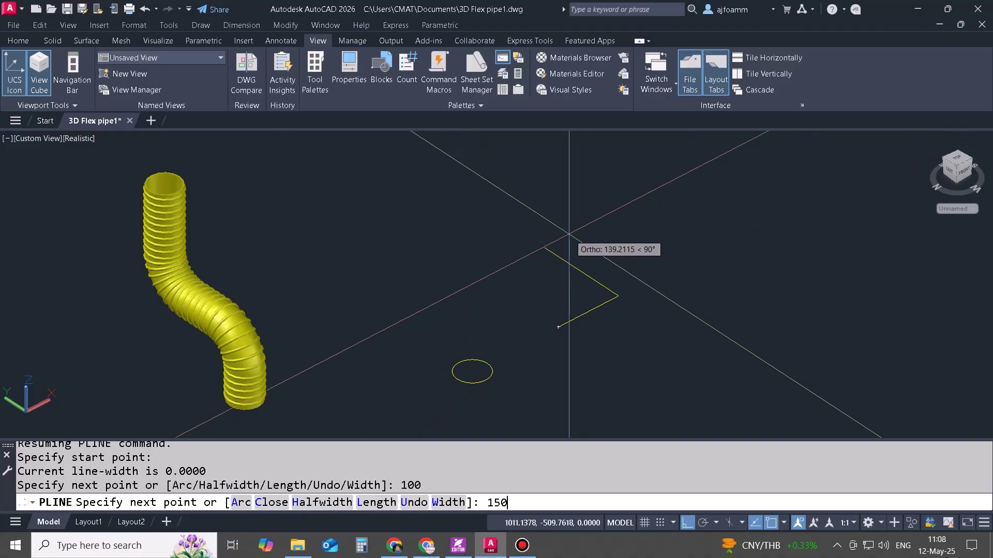
- Finish the zigzag polyline with a 150-unit middle segment and a 100-unit end segment
type("150")
key("Return")
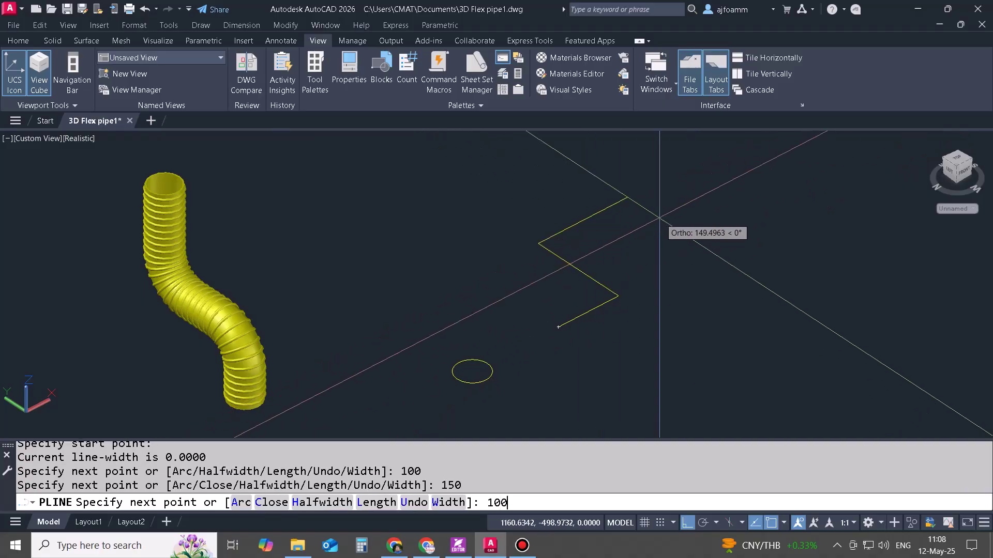
key("Return")
key("Return")
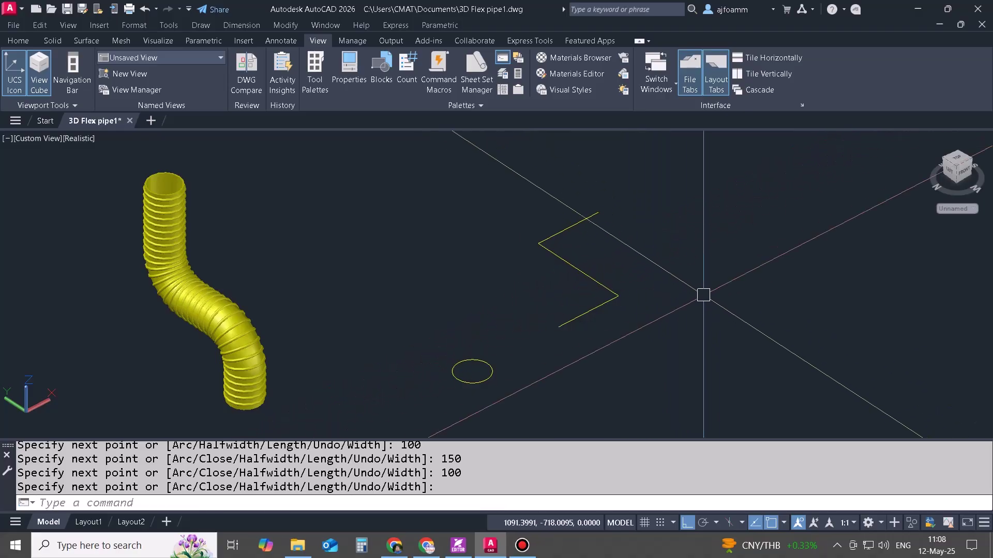
- Fillet all corners of the zigzag polyline with a radius of 50
type("f")
key("Return")
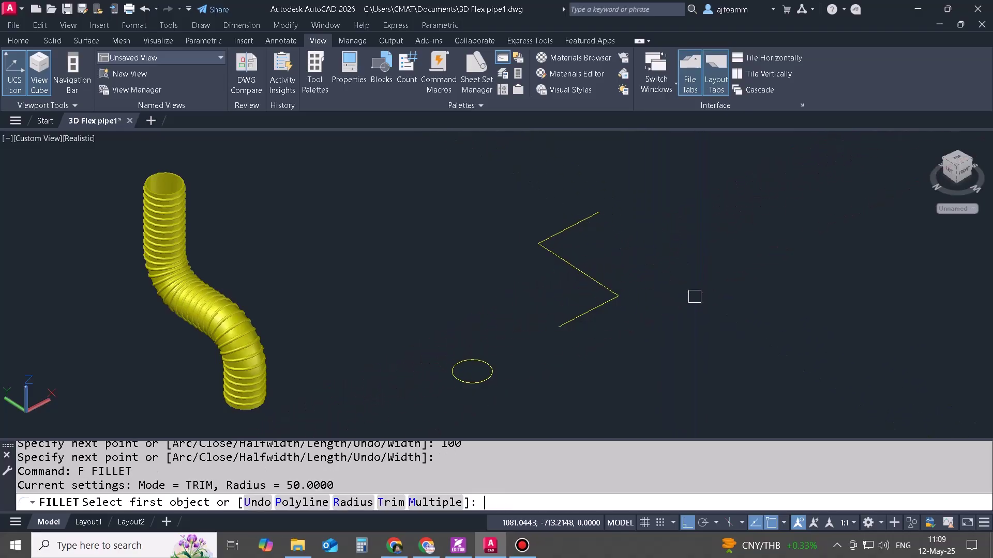
type("r")
key("Return")
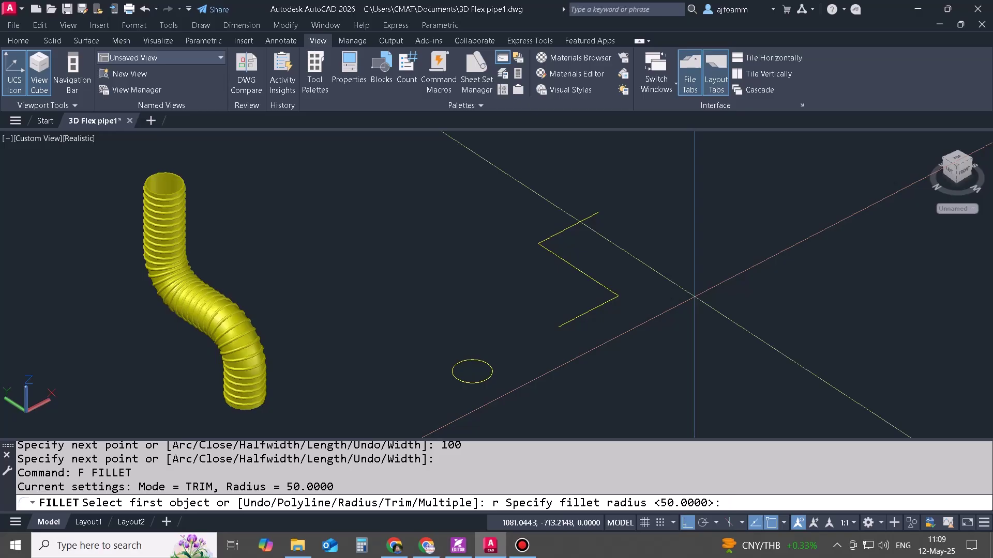
key("Return")
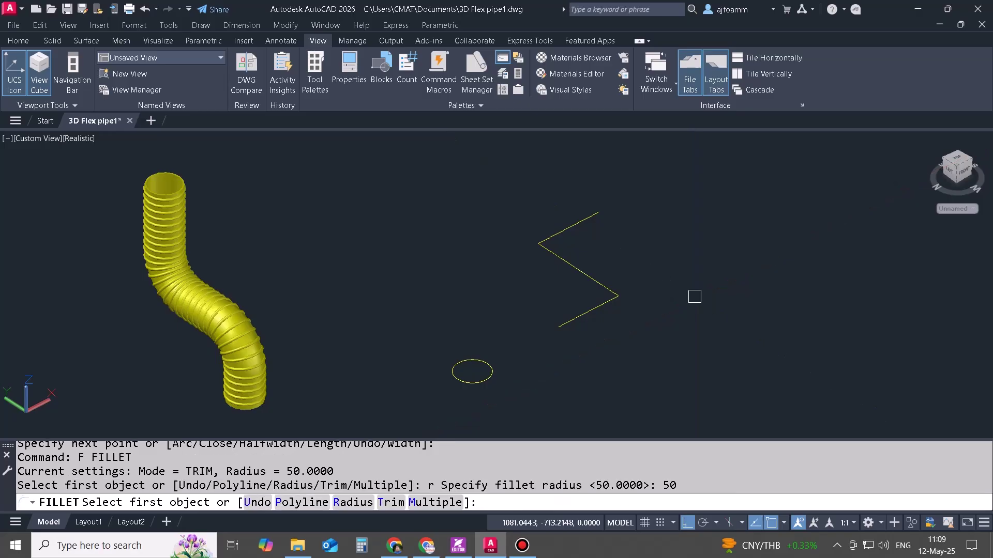
type("p")
key("Return")
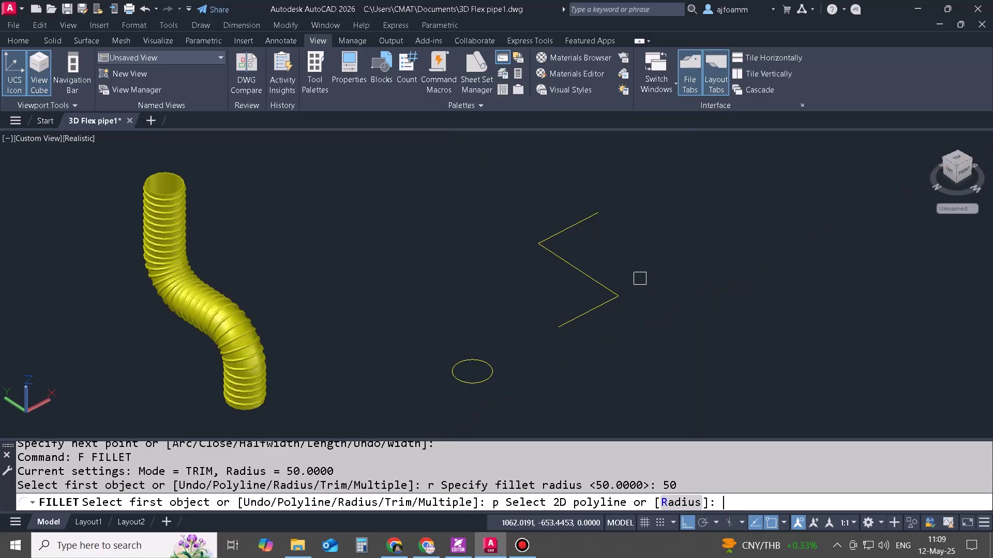
left_click(594, 278)
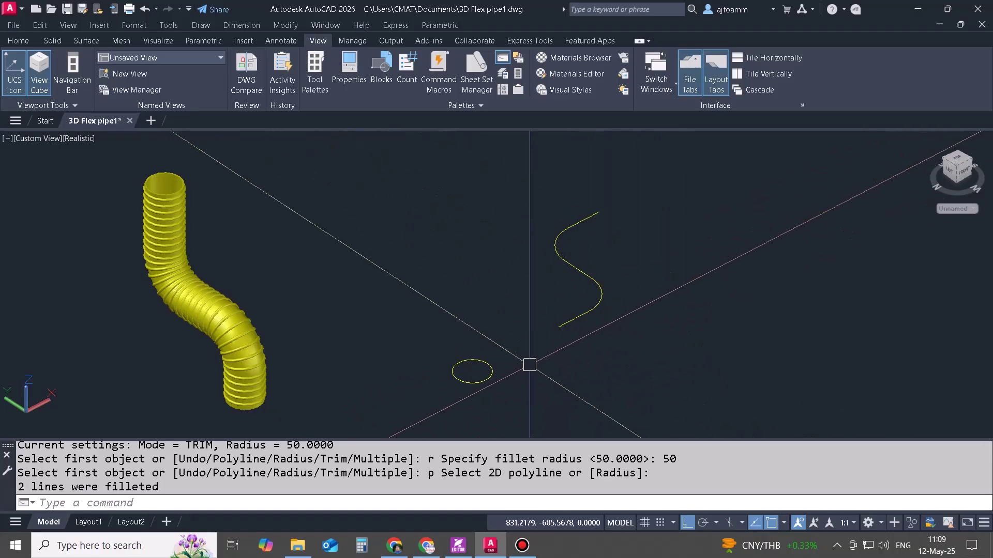
- Create a torus centred on the circle, with its radius reaching the circle's quadrant and a tube radius of 2
scroll(529, 365, "up", 3)
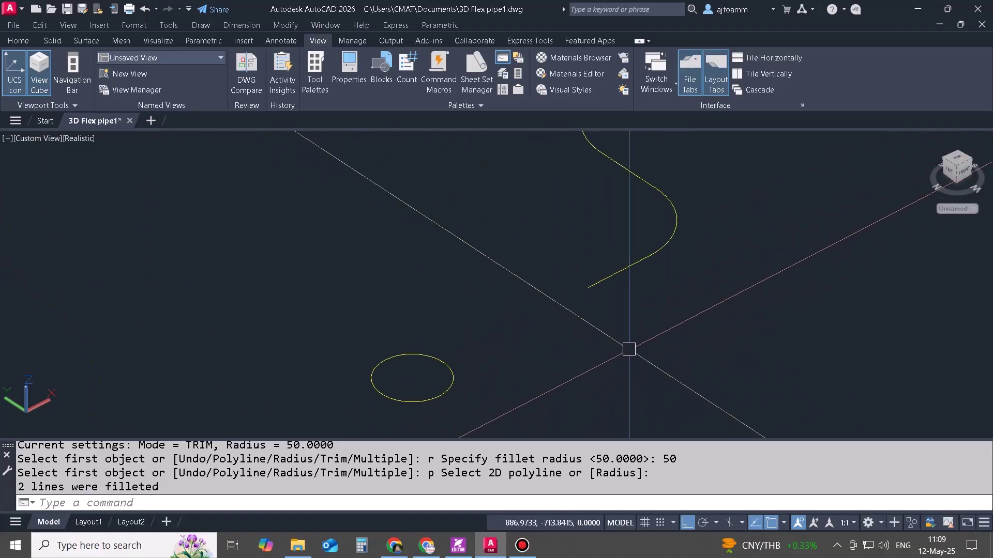
left_click(58, 72)
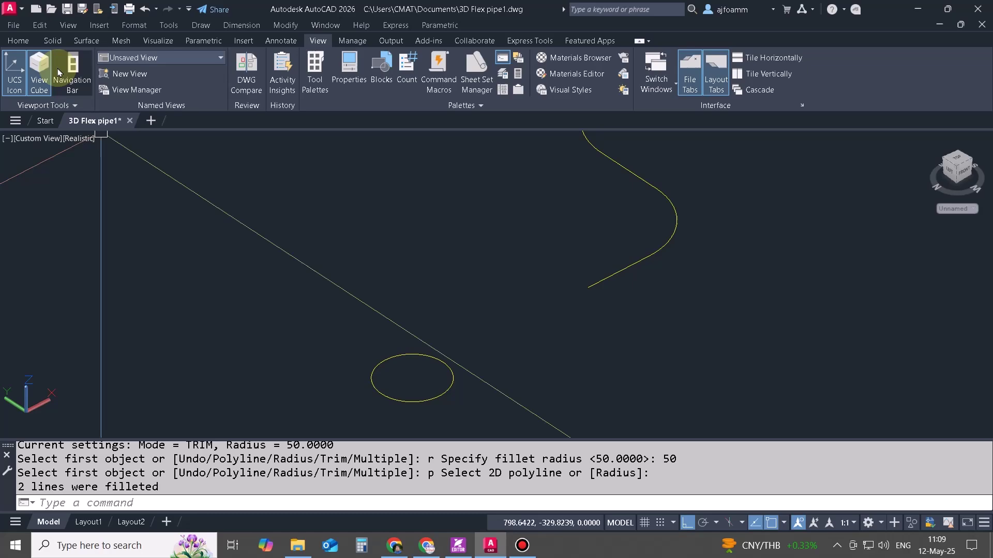
left_click(23, 43)
left_click(31, 66)
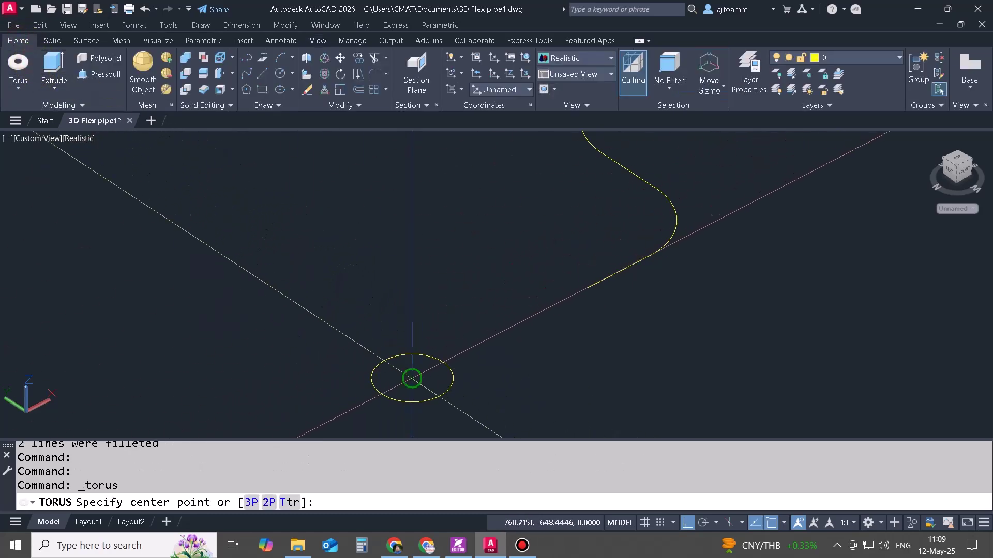
left_click(412, 378)
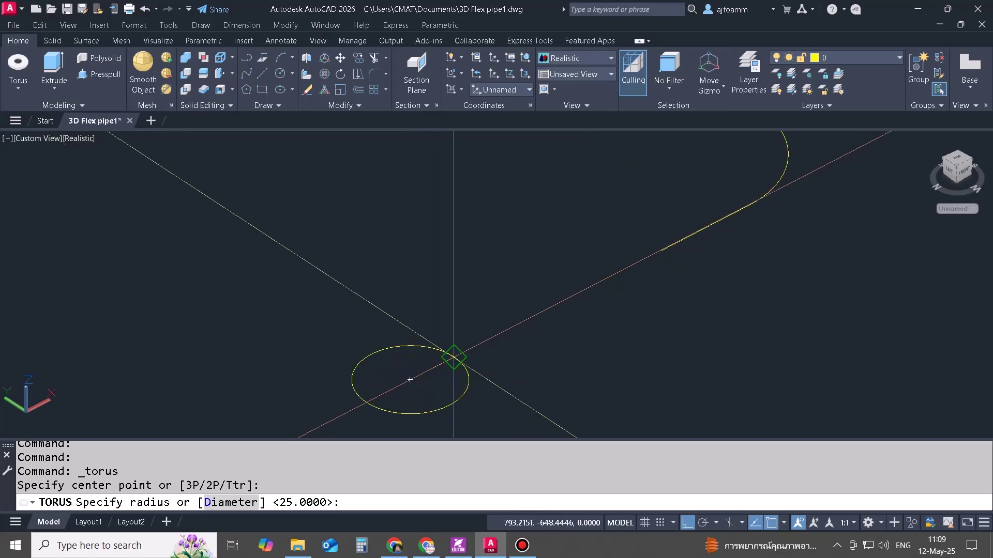
left_click(454, 356)
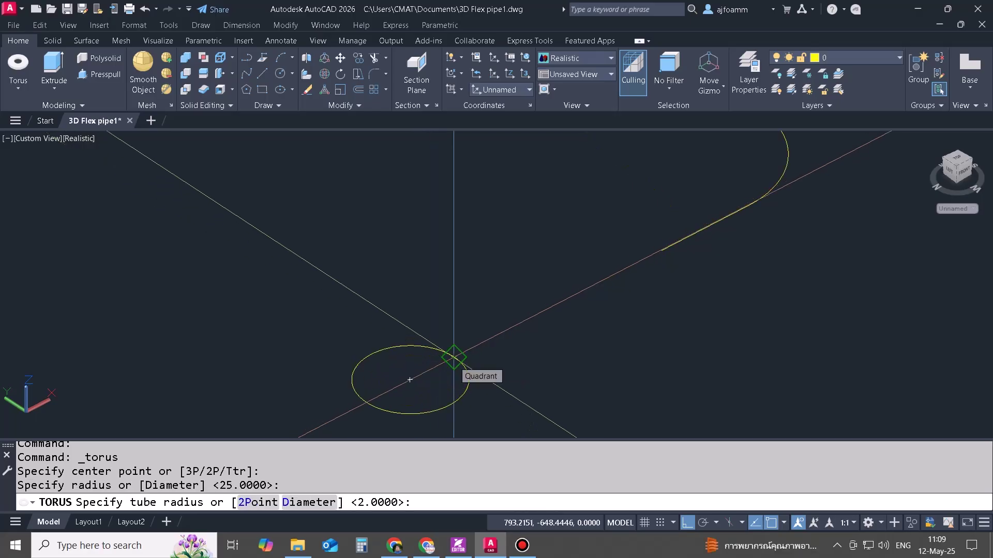
key("Return")
- Rotate the filleted polyline 90° about the X axis with 3DROTATE to stand it upright
middle_click_drag(512, 381, 569, 359)
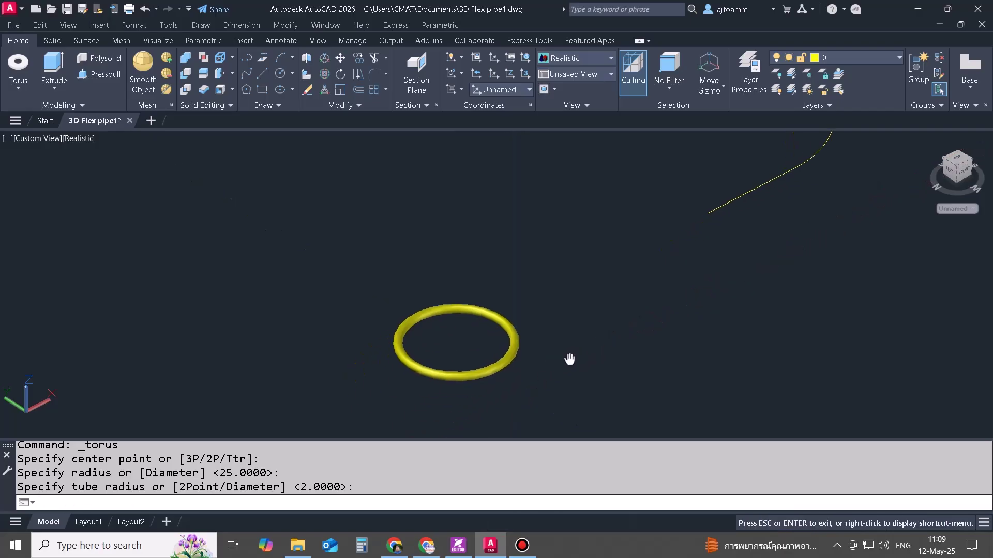
scroll(574, 326, "down", 6)
middle_click_drag(639, 318, 578, 342)
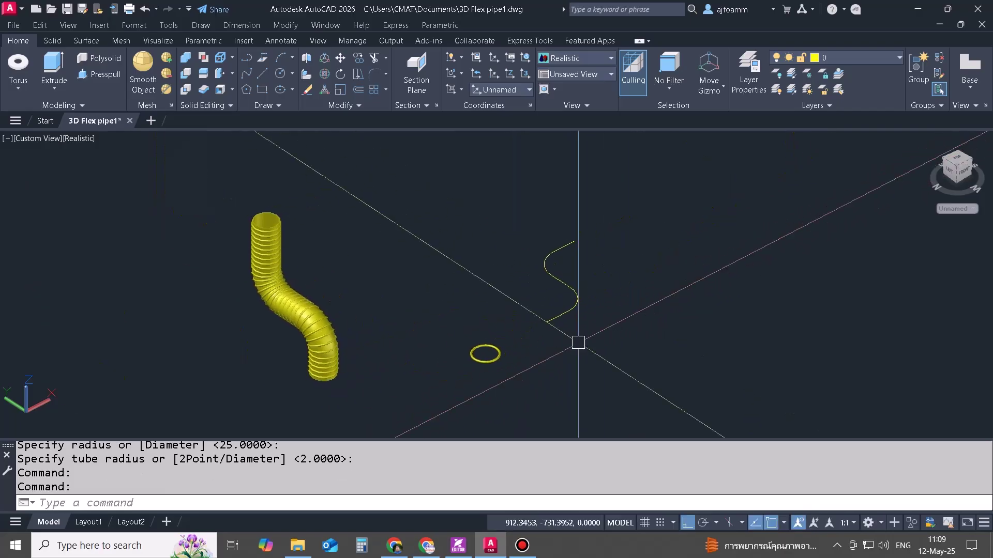
type("3drotate")
key("Return")
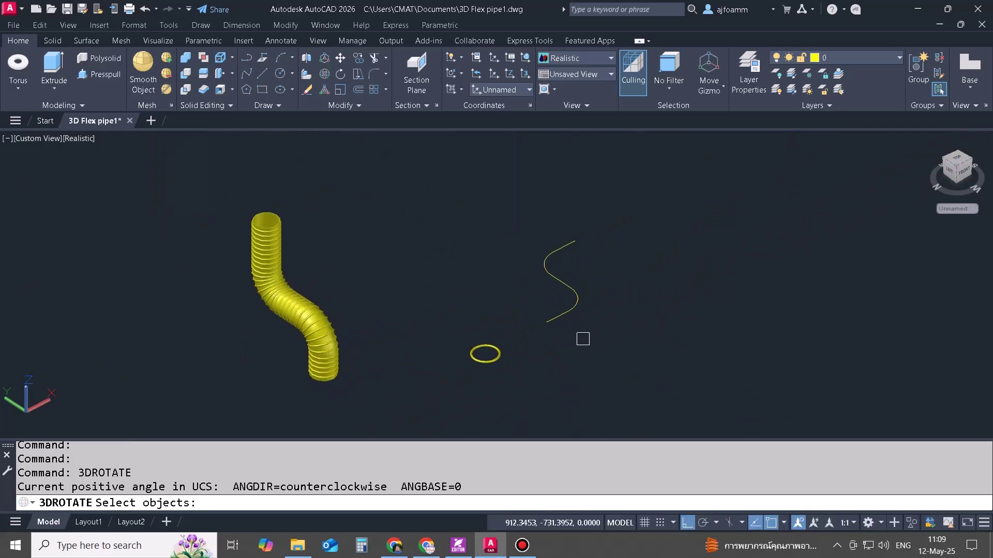
left_click(579, 311)
key("Return")
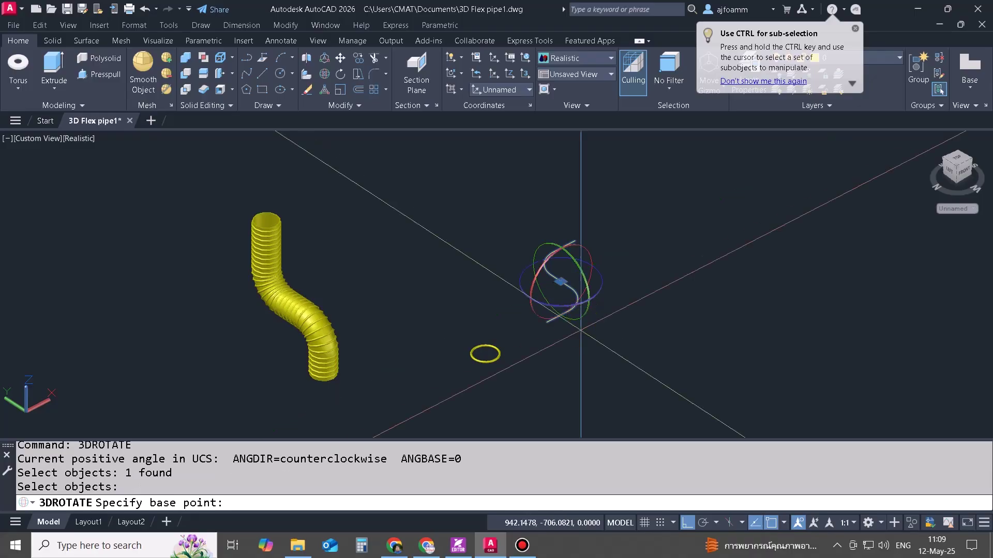
left_click(541, 314)
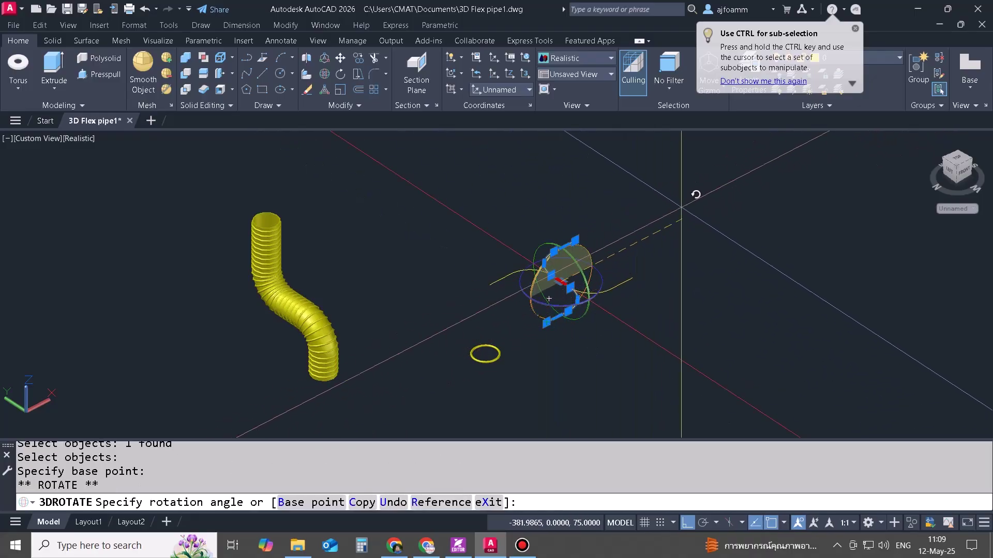
key("Escape")
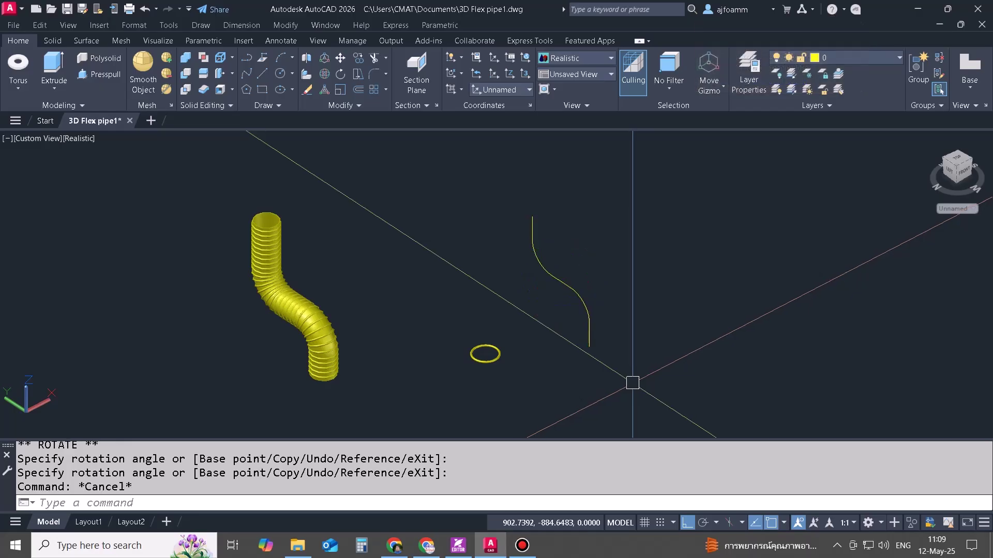
- Move the upright polyline from its lower endpoint to the centre of the torus
type("m")
key("Return")
left_click(640, 347)
left_click(550, 293)
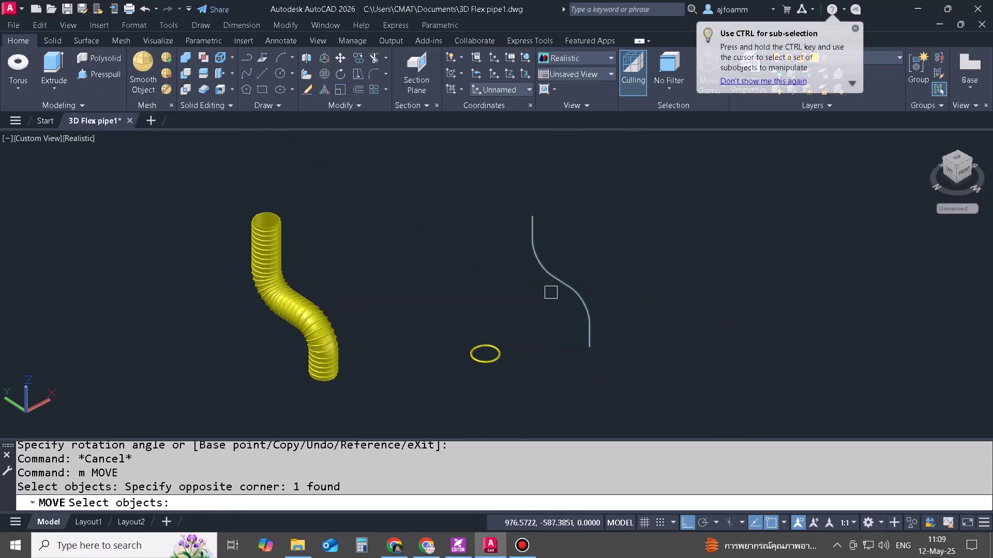
key("Return")
scroll(590, 344, "up", 3)
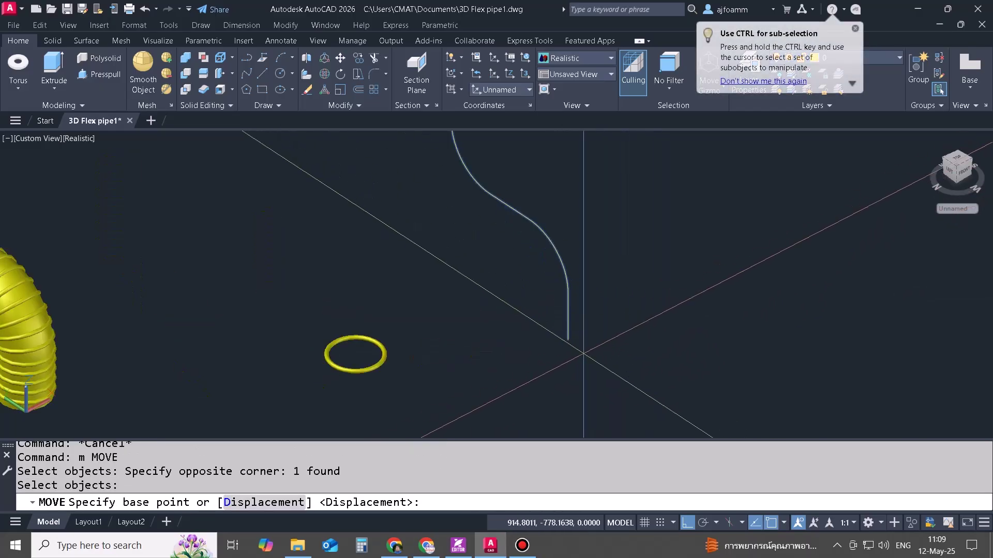
left_click(567, 340)
left_click(355, 354)
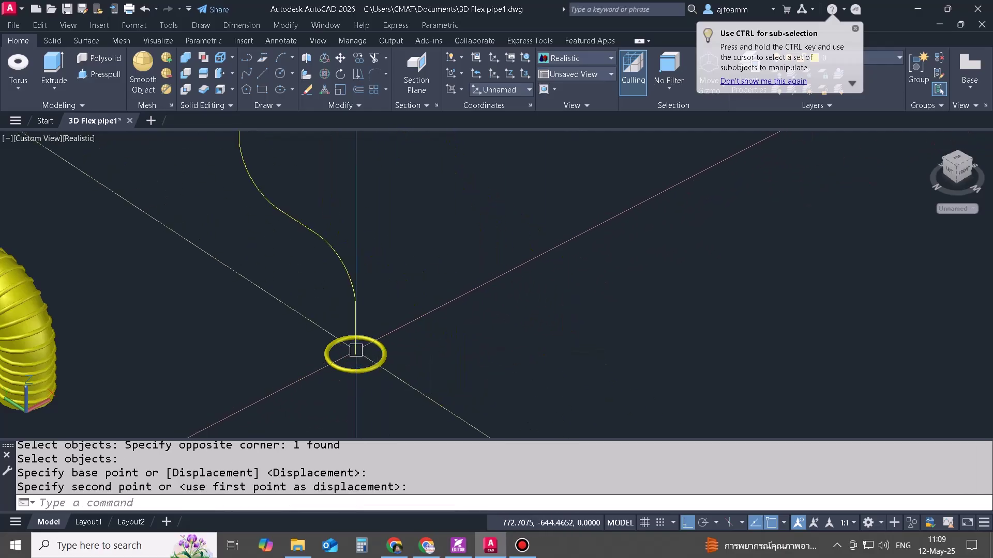
- Draw a circle of radius 23 centred on the polyline's lower endpoint inside the torus
scroll(575, 346, "down", 4)
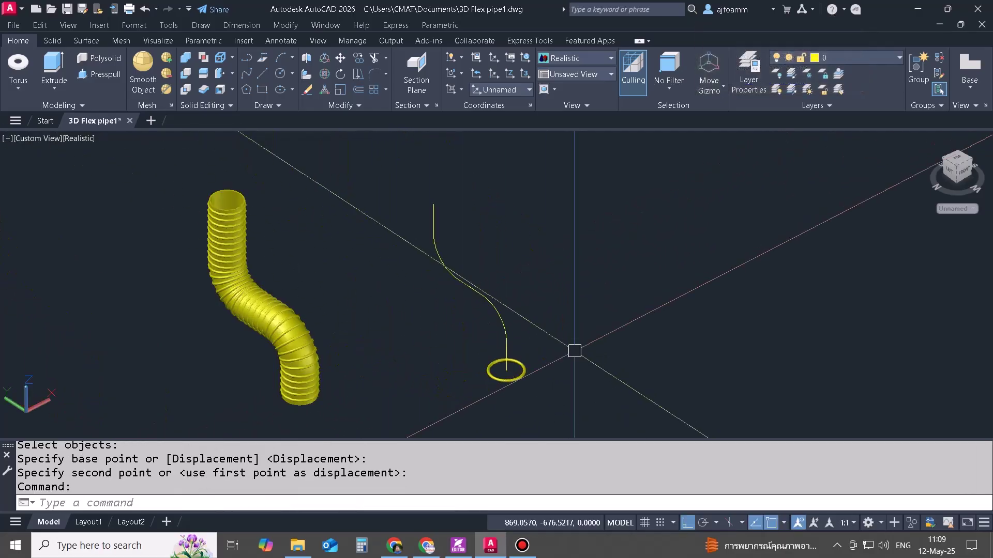
scroll(499, 343, "up", 2)
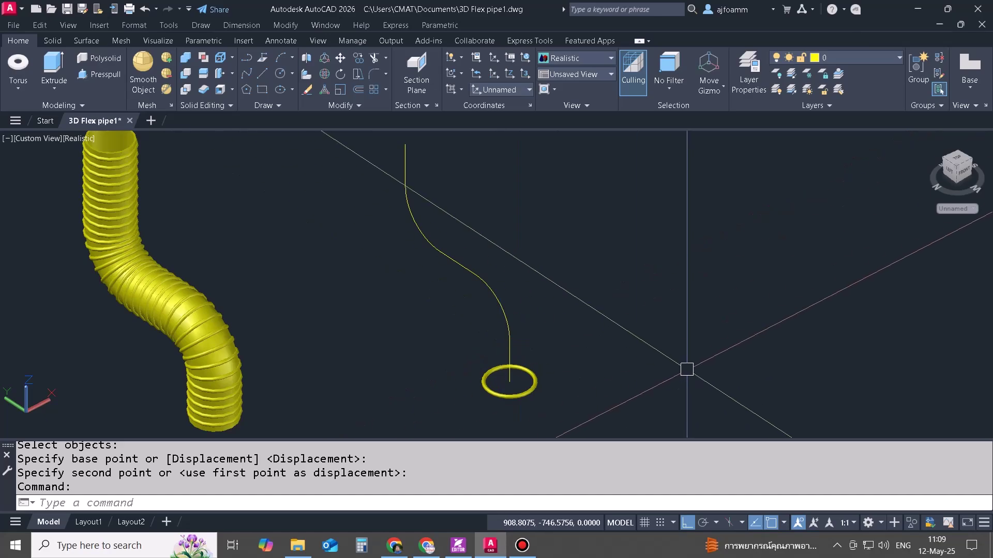
key("Return")
scroll(561, 390, "up", 3)
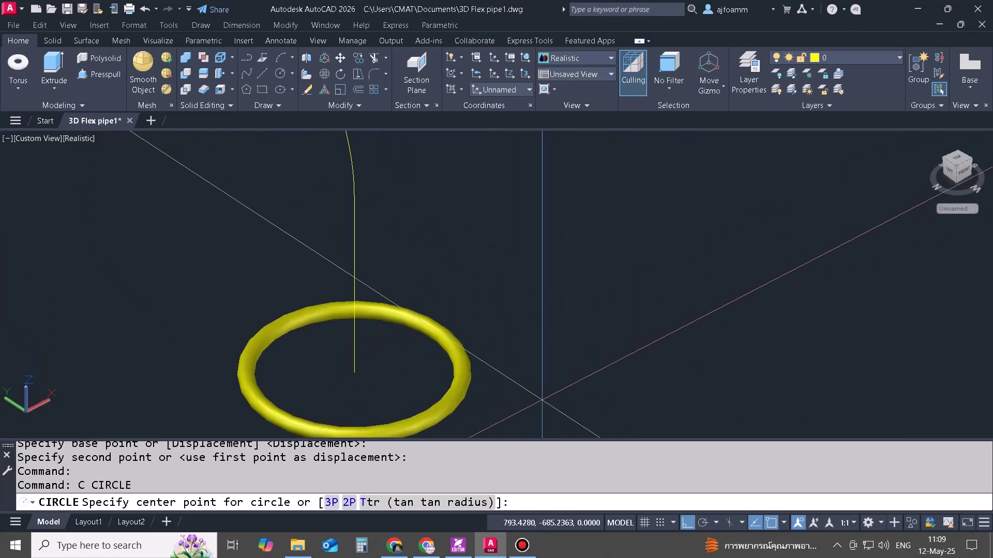
left_click(354, 373)
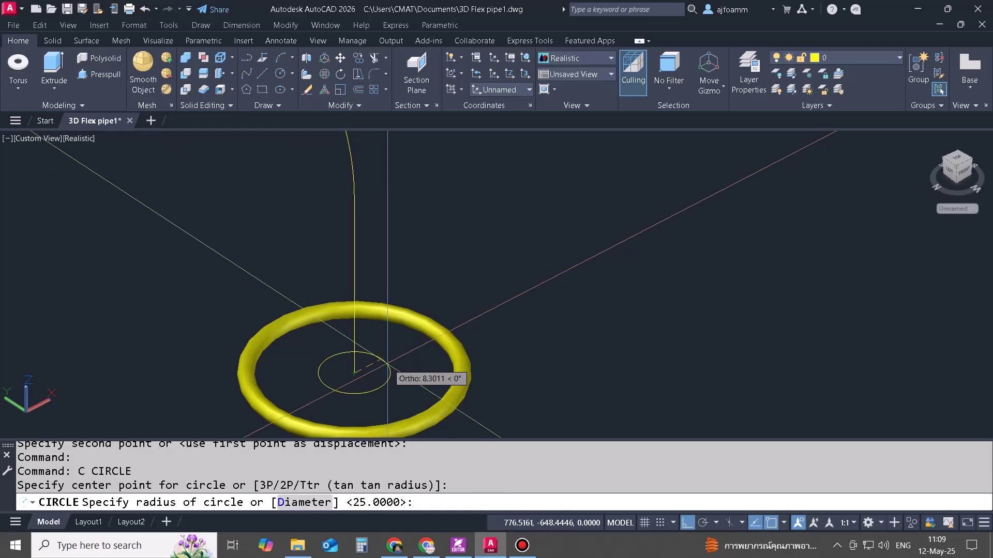
type("23")
key("Return")
scroll(388, 363, "down", 5)
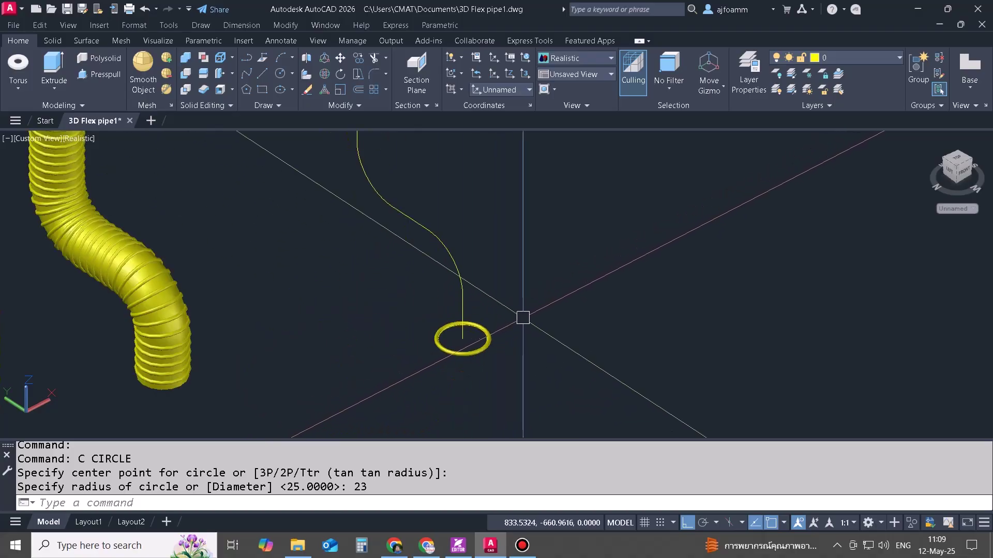
type("ar")
key("Return")
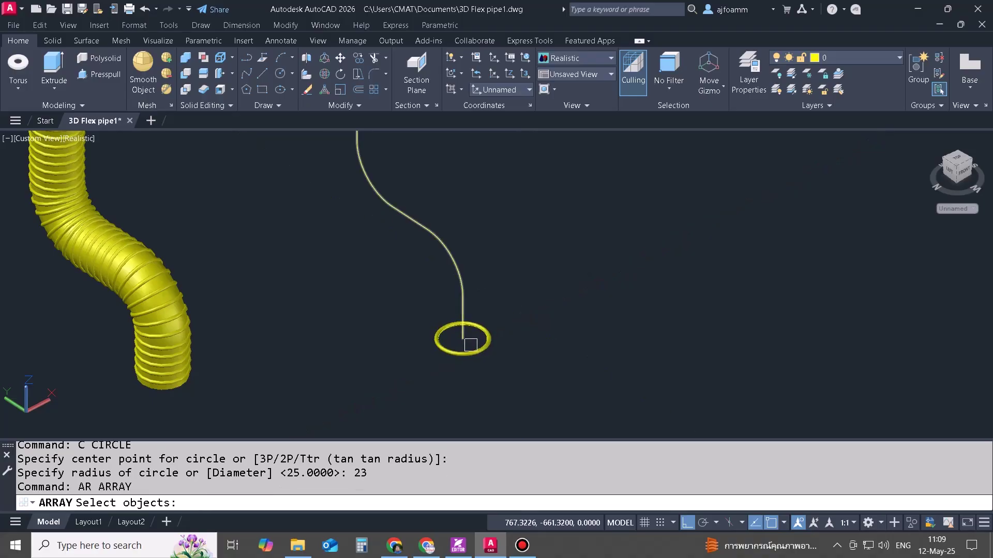
key("Escape")
key("Escape")
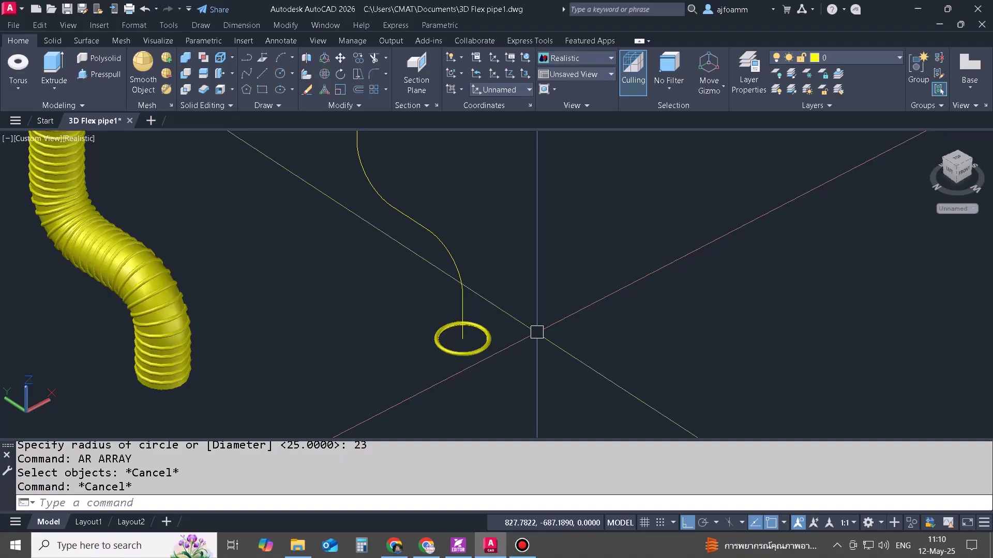
- Rotate the UCS 90° about the X axis
key("Return")
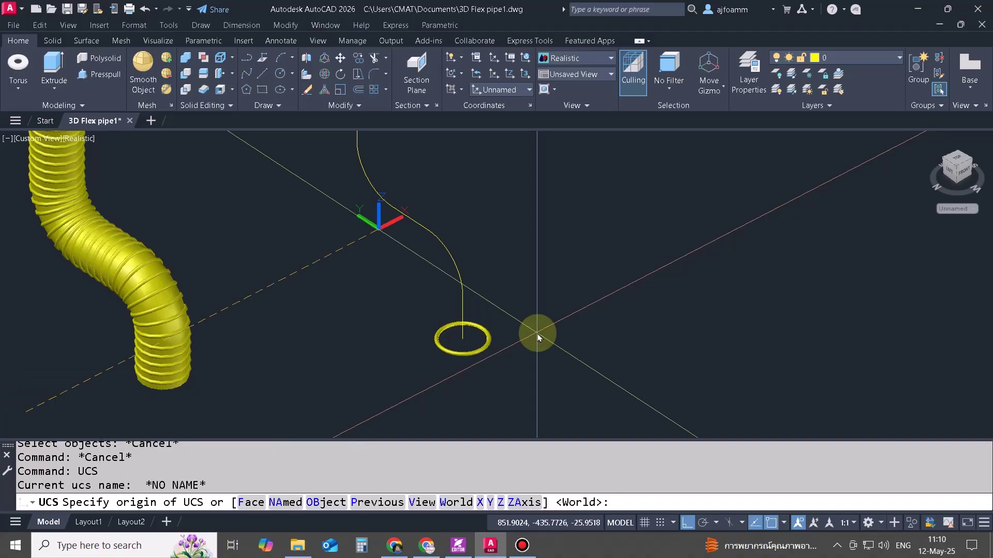
type("x")
key("Return")
type("90")
key("Return")
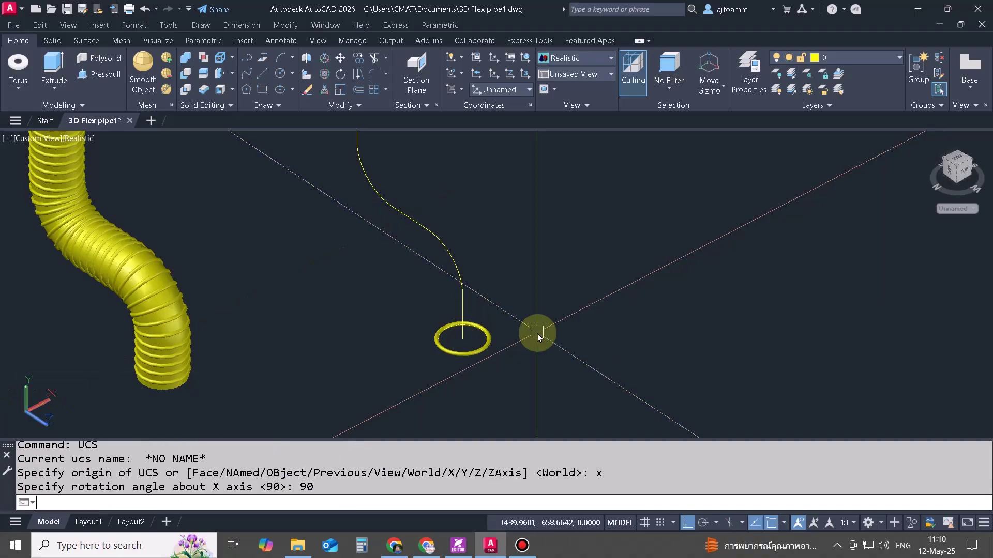
- Create a path array of the torus along the upright polyline with a spacing of 10 between items
type("a")
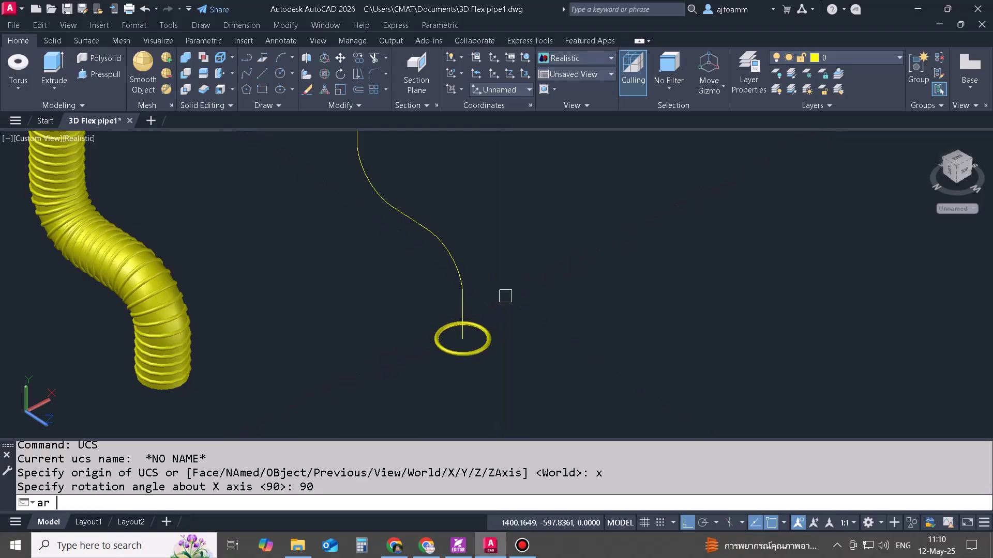
type("r")
key("Return")
left_click(481, 319)
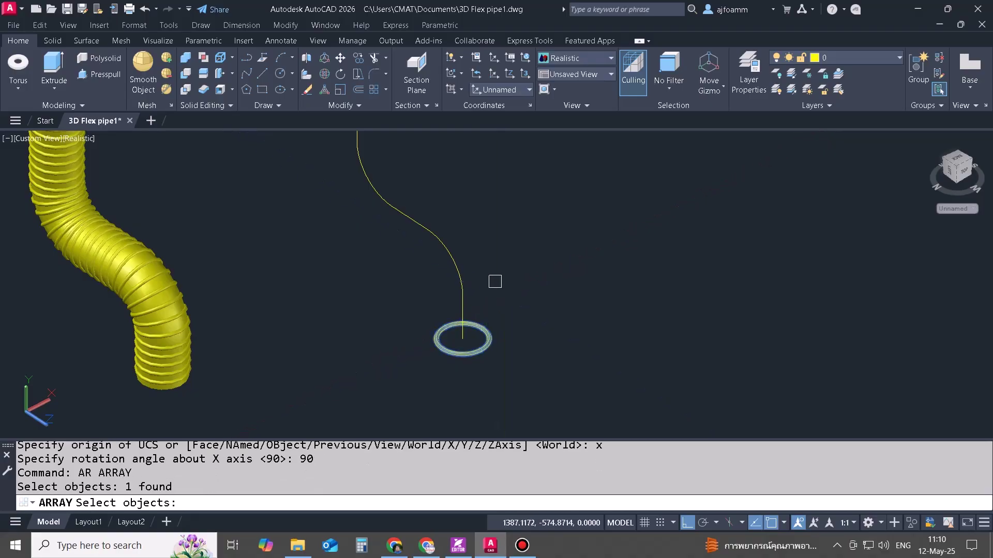
key("Return")
key("Return")
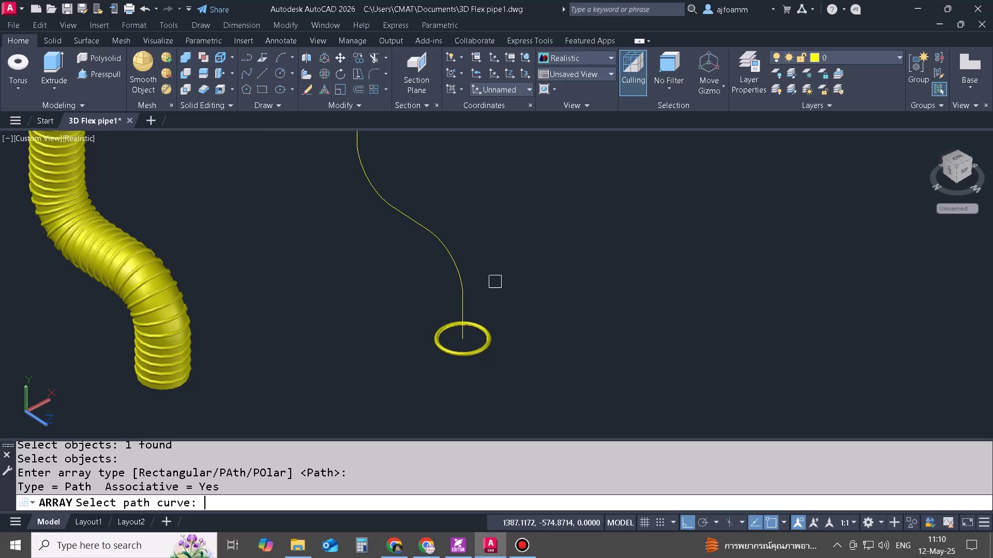
left_click(450, 267)
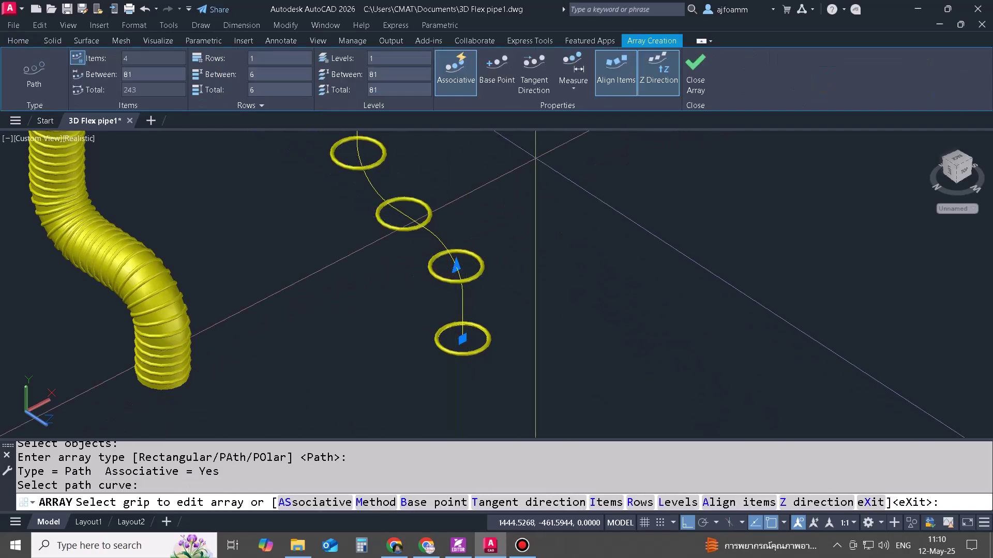
left_click(145, 77)
type("10")
key("Return")
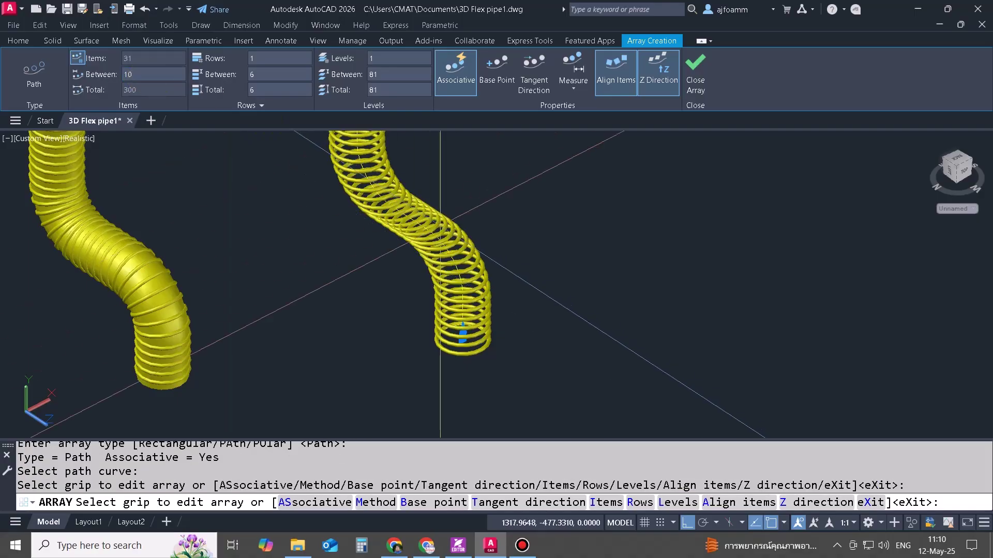
- Turn off the Z Direction option for the torus path array and finish the array
middle_click_drag(493, 289, 467, 269, "shift")
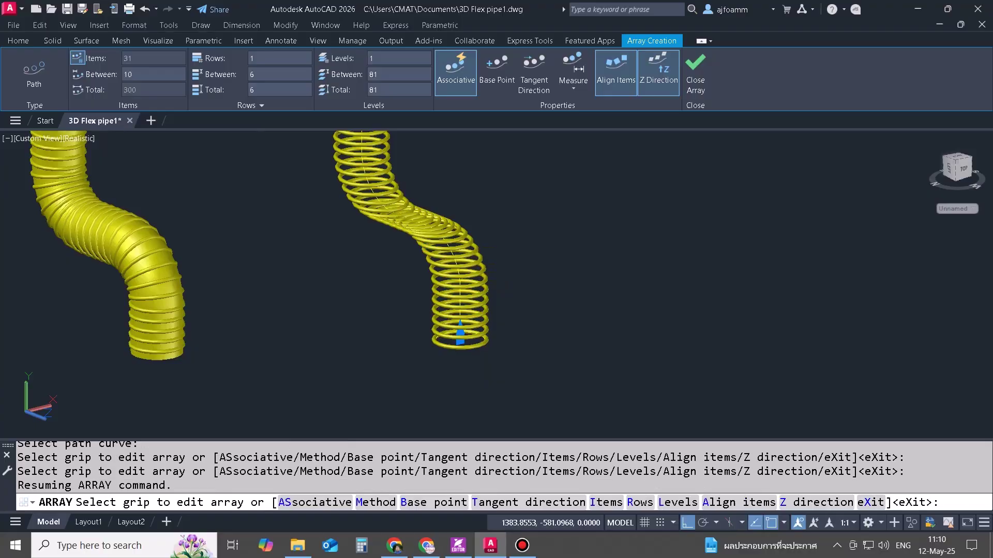
left_click(652, 89)
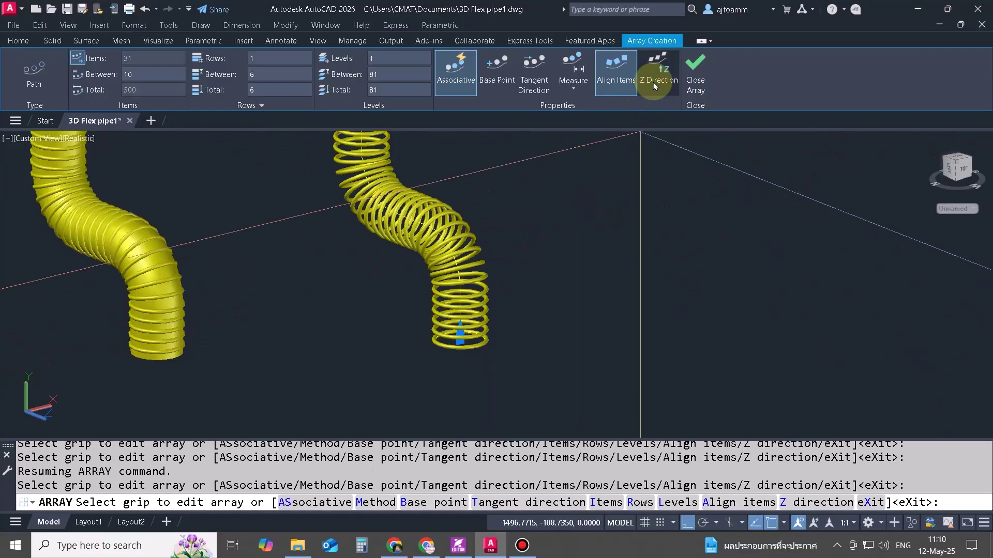
left_click(702, 86)
- Sweep the two concentric circles inside the rings along the upright polyline, leaving the ring array out of the selection
middle_click_drag(587, 194, 463, 306, "shift")
scroll(480, 357, "up", 3)
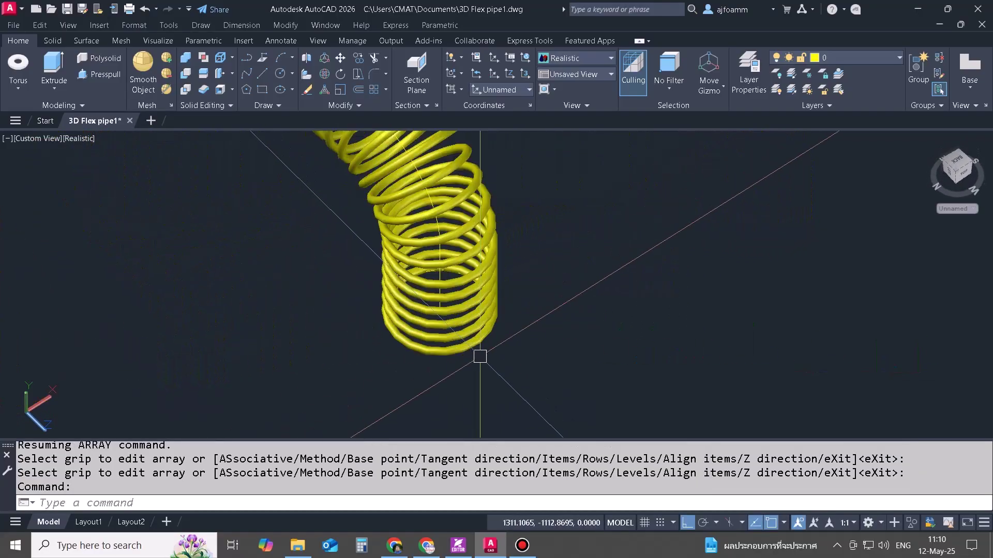
scroll(480, 357, "up", 2)
scroll(595, 395, "up", 1)
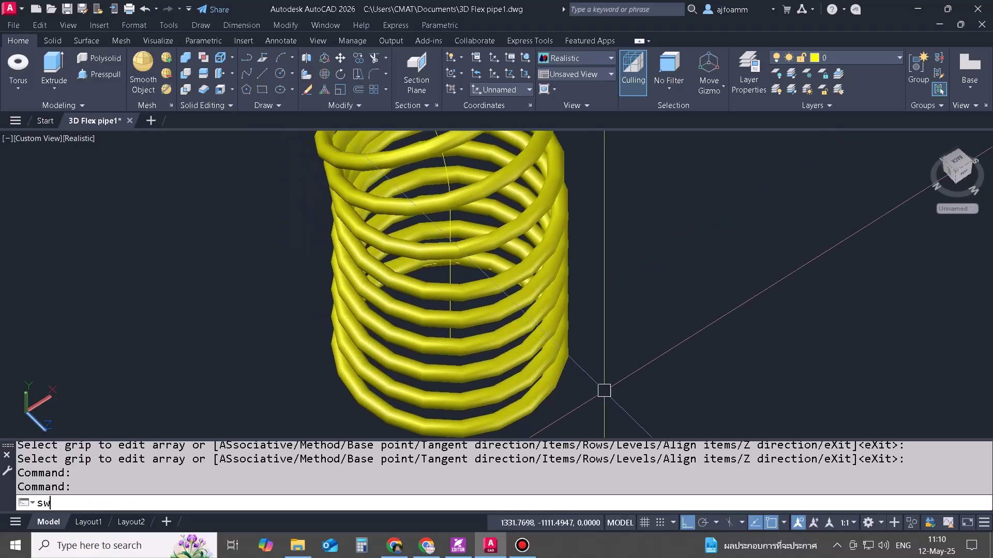
key("Return")
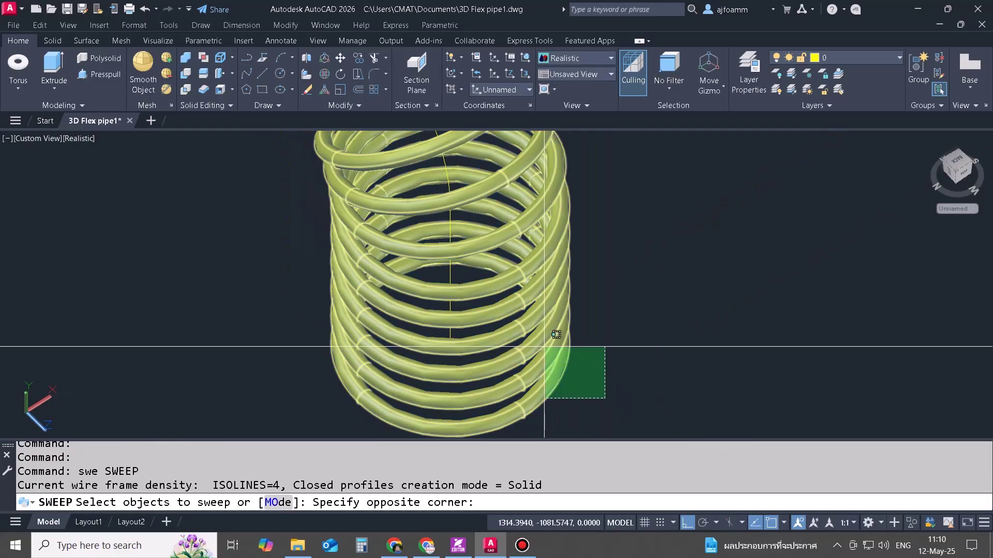
left_click(550, 328)
left_click(628, 221)
left_click(533, 172, "shift")
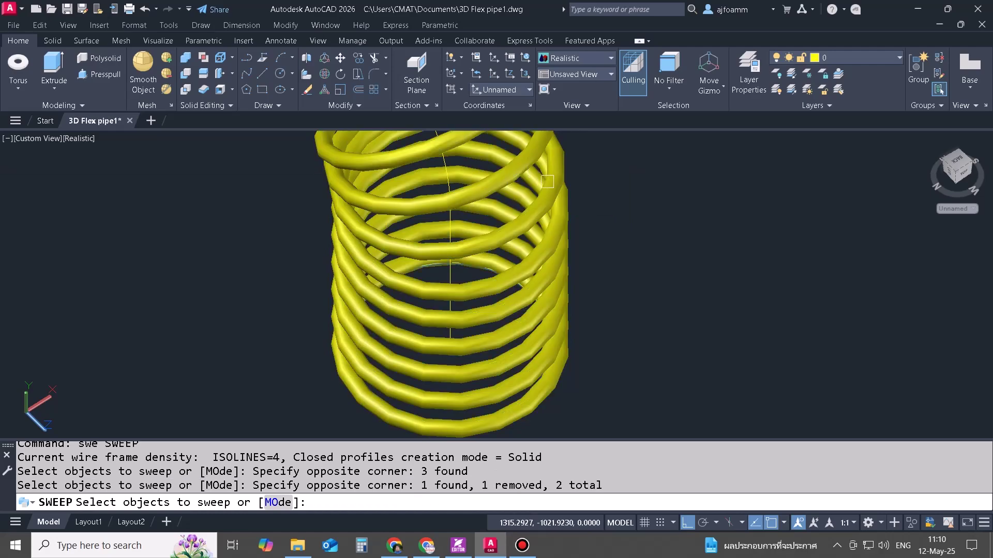
key("Return")
scroll(511, 265, "up", 5)
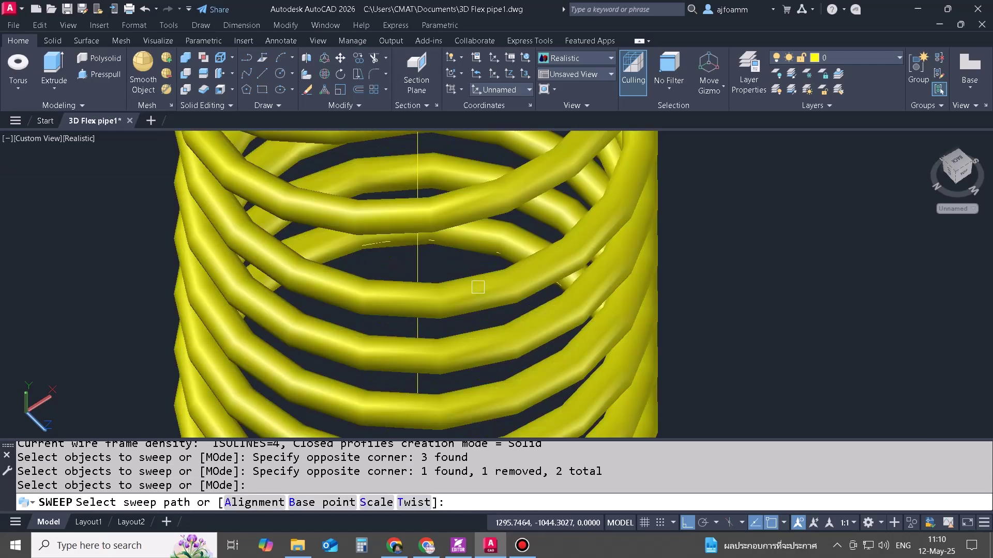
left_click(395, 262)
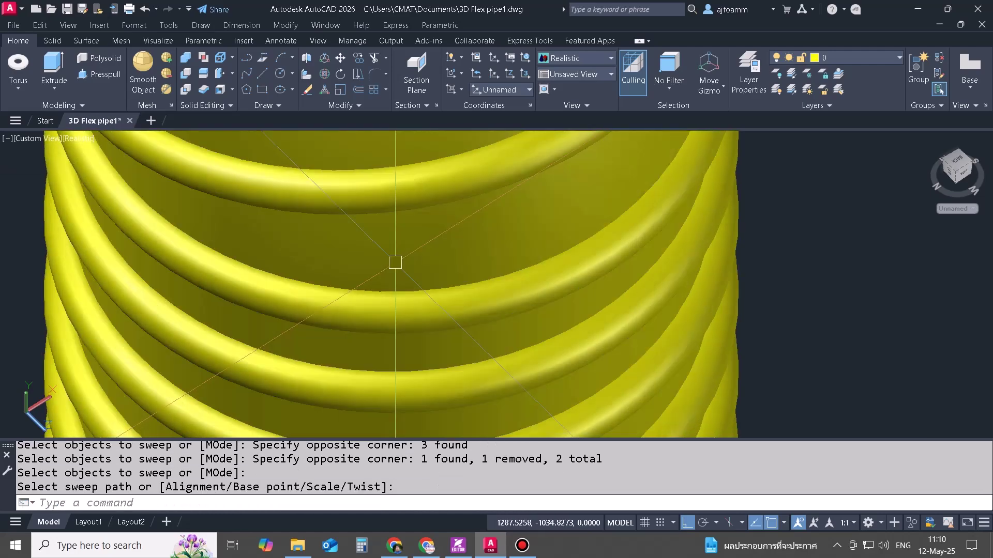
- Show the model in the X-Ray visual style and subtract the inner swept solid from the outer one
scroll(678, 283, "down", 6)
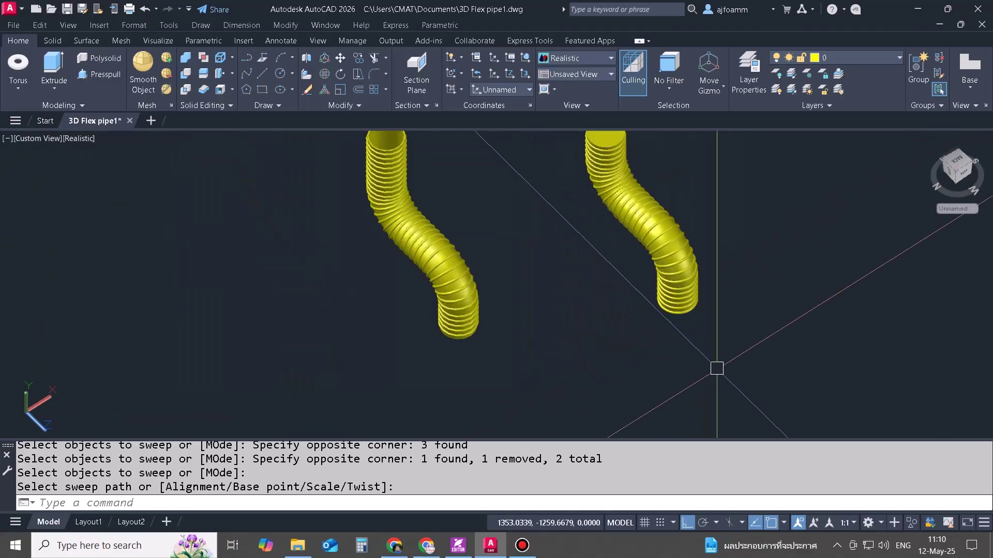
middle_click_drag(717, 369, 726, 249, "shift")
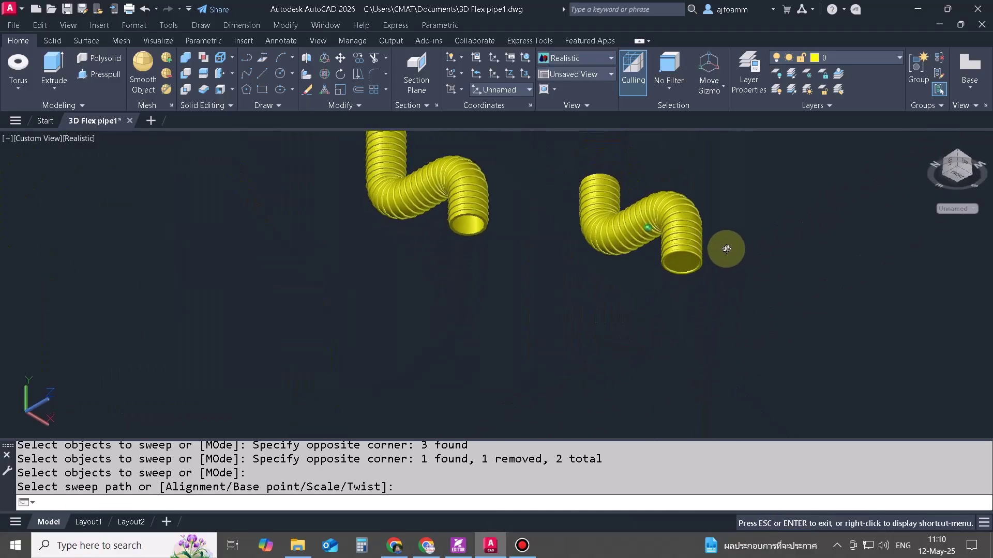
scroll(677, 248, "up", 8)
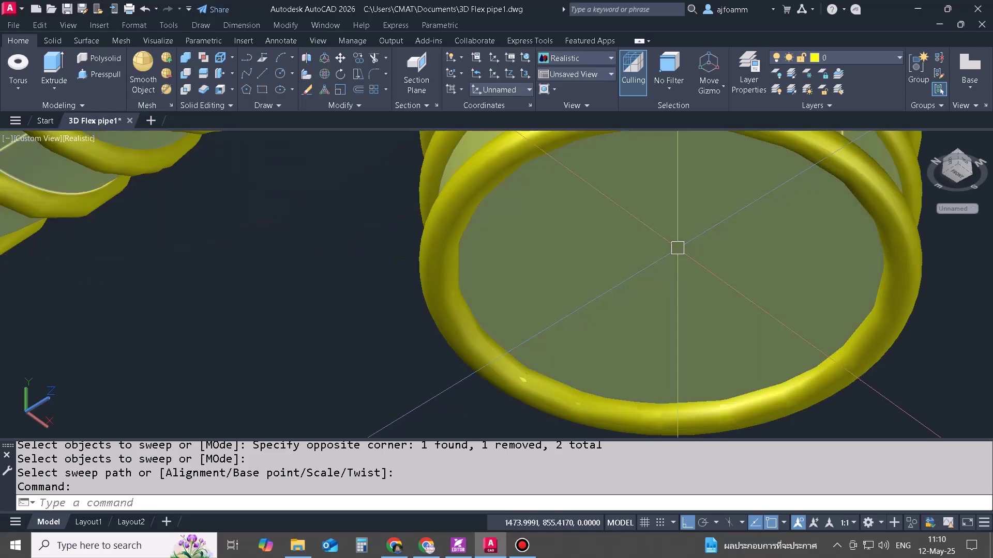
scroll(677, 248, "down", 8)
mouse_move(678, 259)
middle_mouse_down("shift")
mouse_move(684, 330)
mouse_move(661, 264)
middle_mouse_up("shift")
scroll(620, 196, "up", 10)
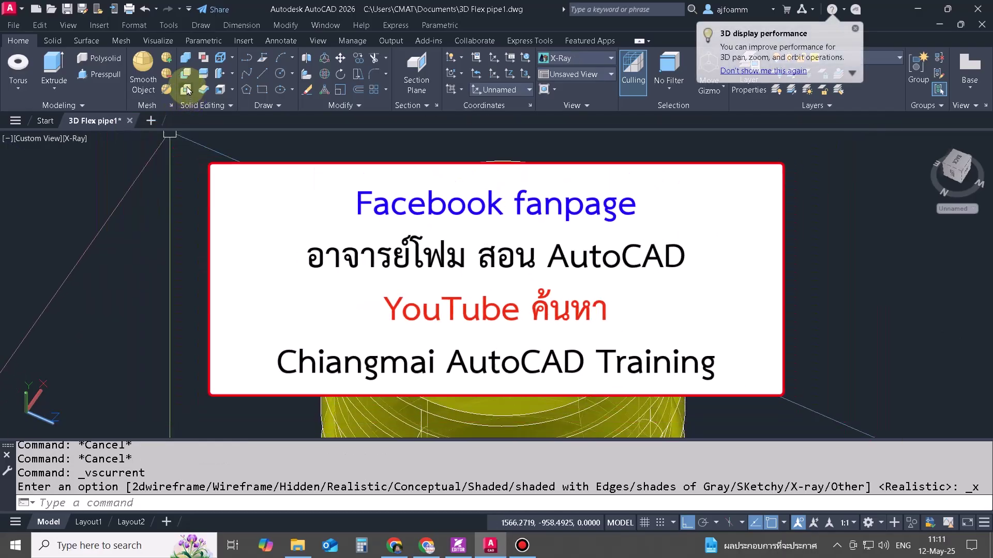
left_click(186, 75)
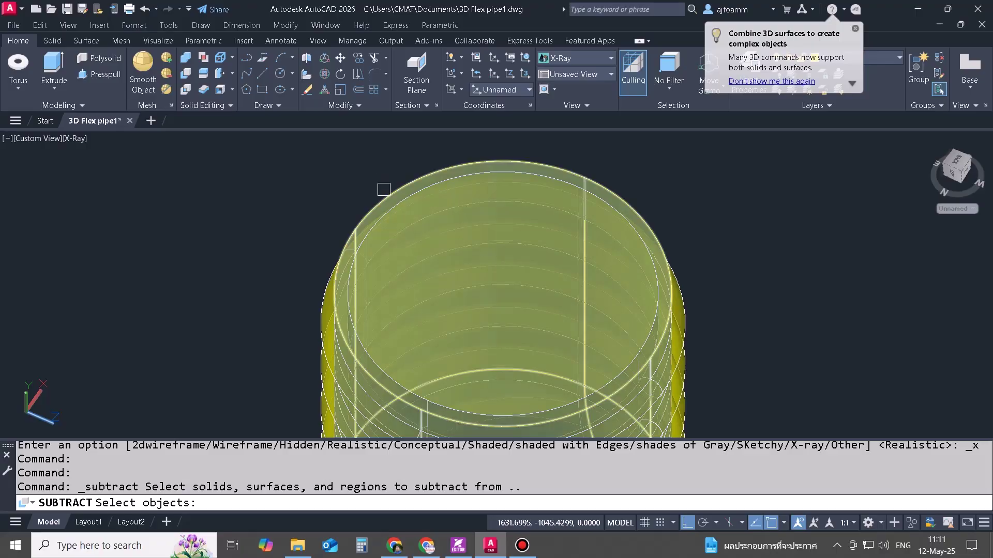
left_click(384, 190)
key("Return")
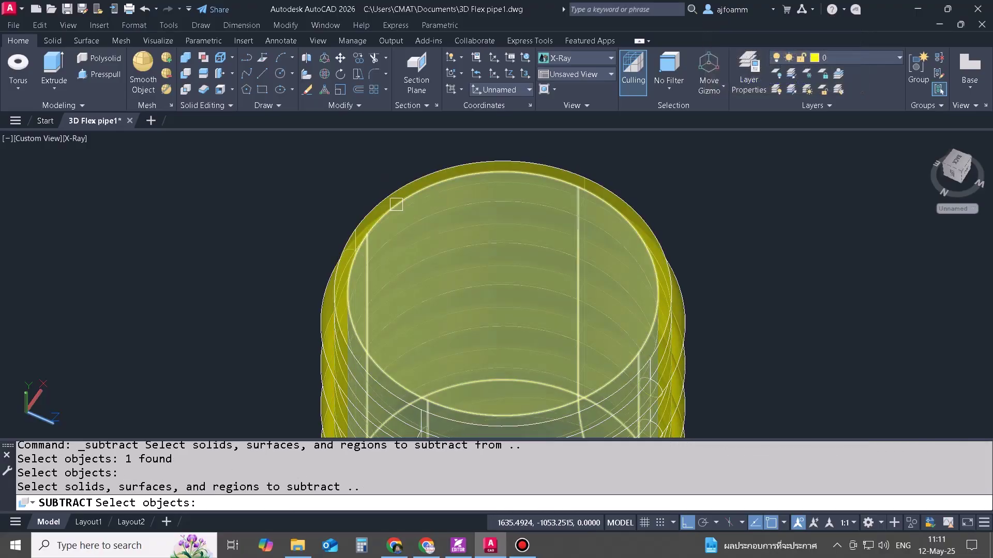
left_click(396, 205)
key("Return")
- Explode the path array of torus rings into separate solids
middle_click_drag(396, 205, 606, 248, "shift")
type("x")
key("Return")
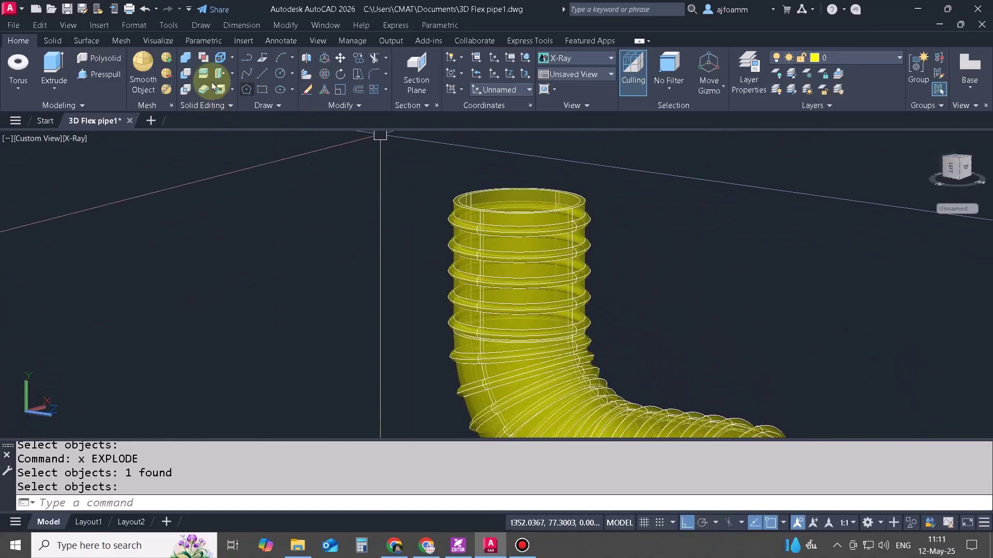
- Union the hollow swept pipe with all of its torus rings into one solid
left_click(187, 59)
scroll(625, 213, "down", 4)
left_click(673, 196)
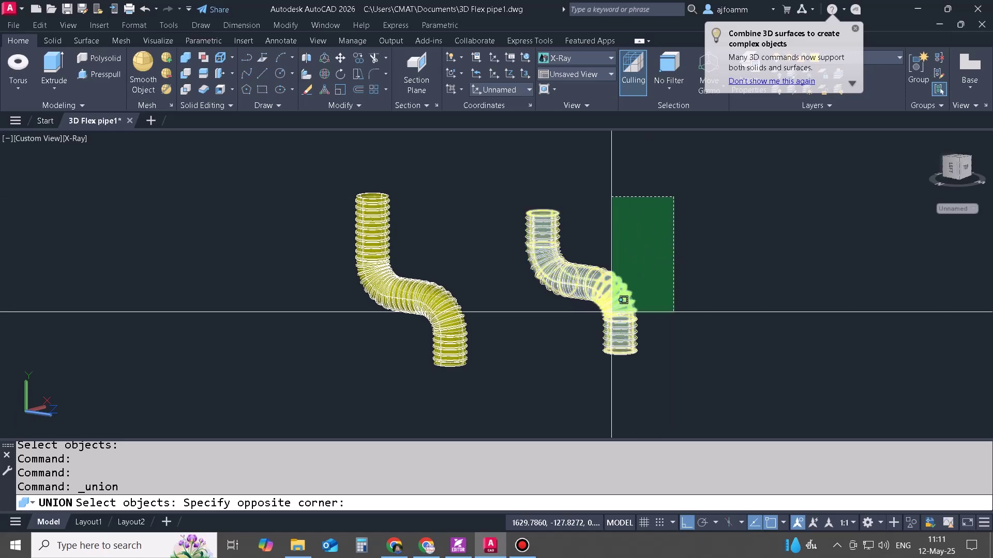
left_click(521, 365)
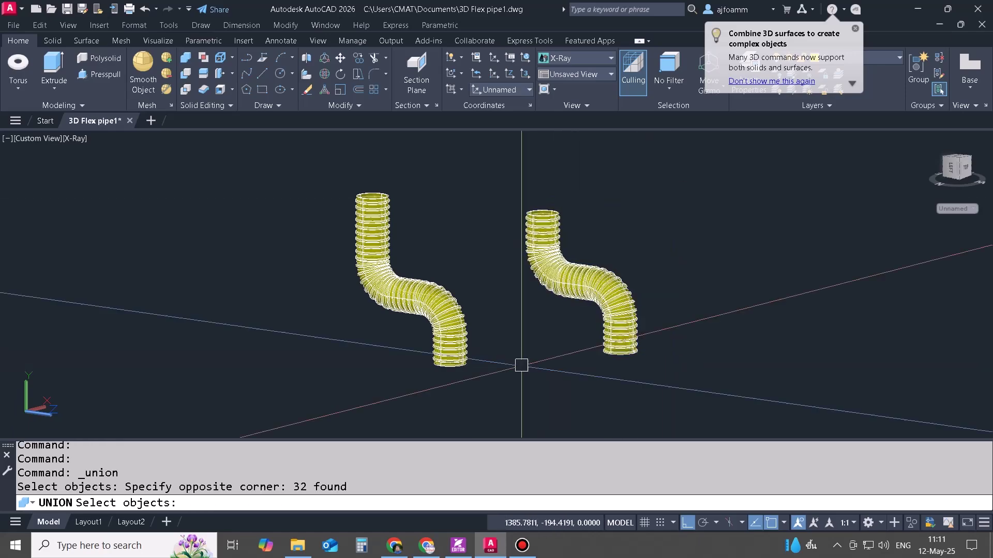
key("Return")
- Examine the joined pipe's open ends, rings and bends from several angles in the Realistic visual style
scroll(569, 232, "up", 5)
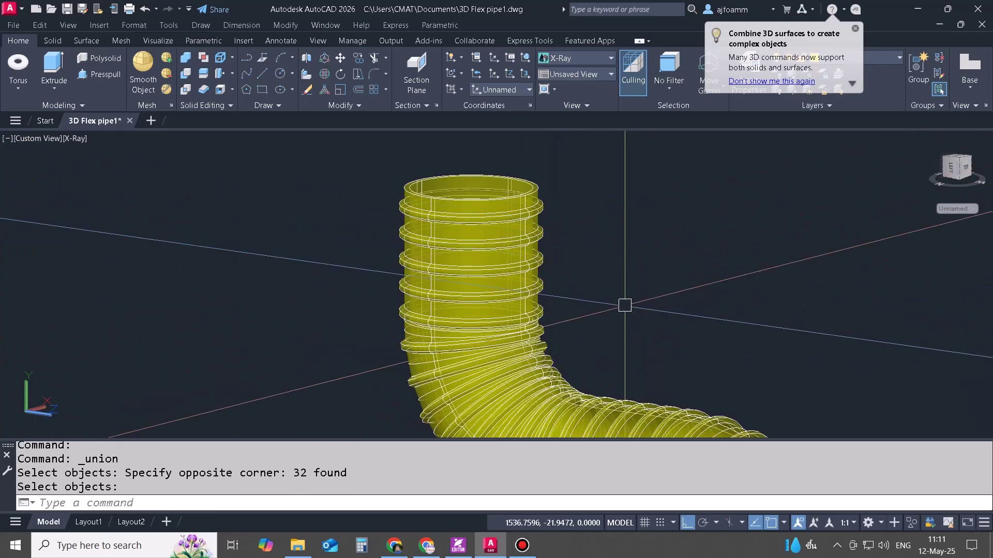
middle_click_drag(625, 305, 543, 250)
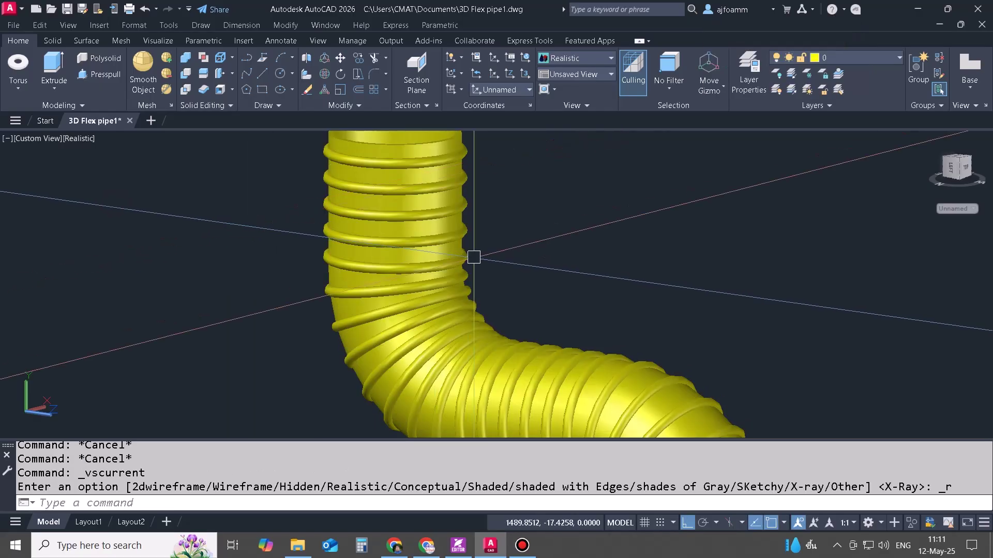
scroll(473, 258, "down", 4)
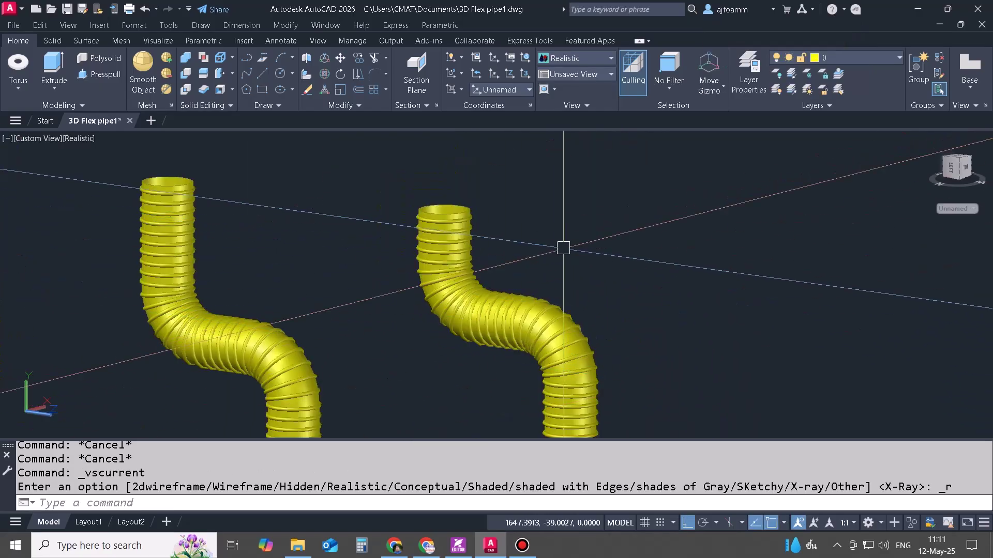
middle_click_drag(563, 248, 510, 188, "shift")
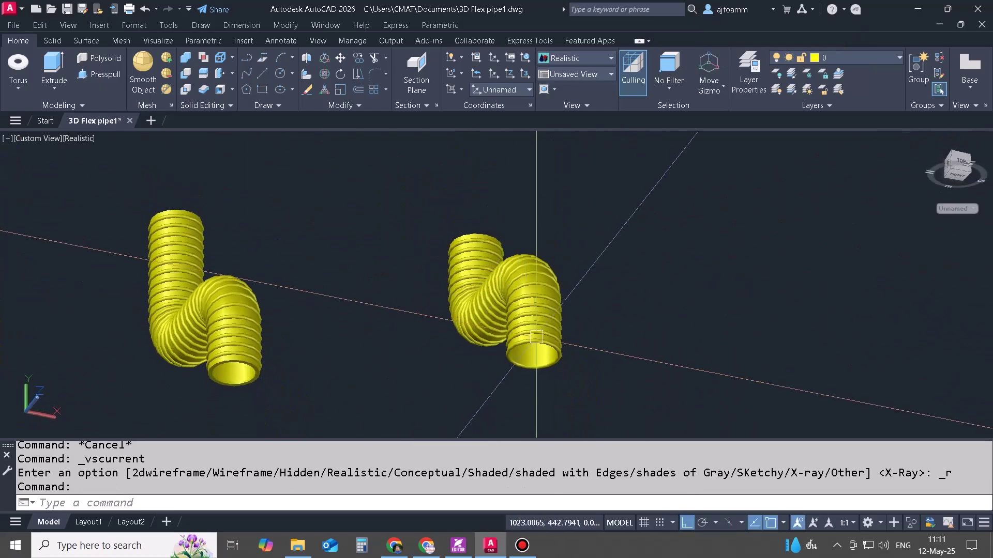
scroll(536, 336, "up", 6)
middle_click_drag(653, 365, 501, 326, "shift")
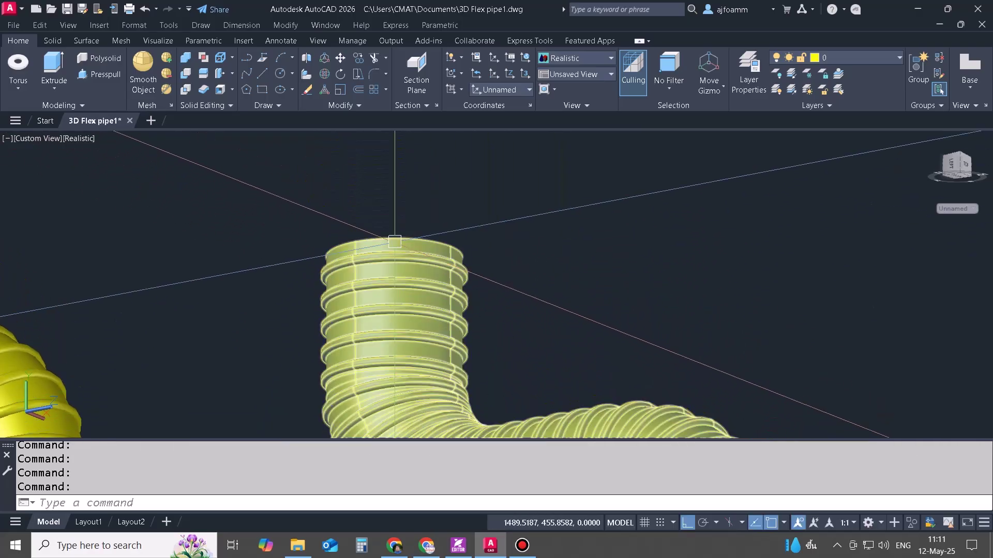
scroll(394, 241, "up", 4)
scroll(426, 224, "down", 6)
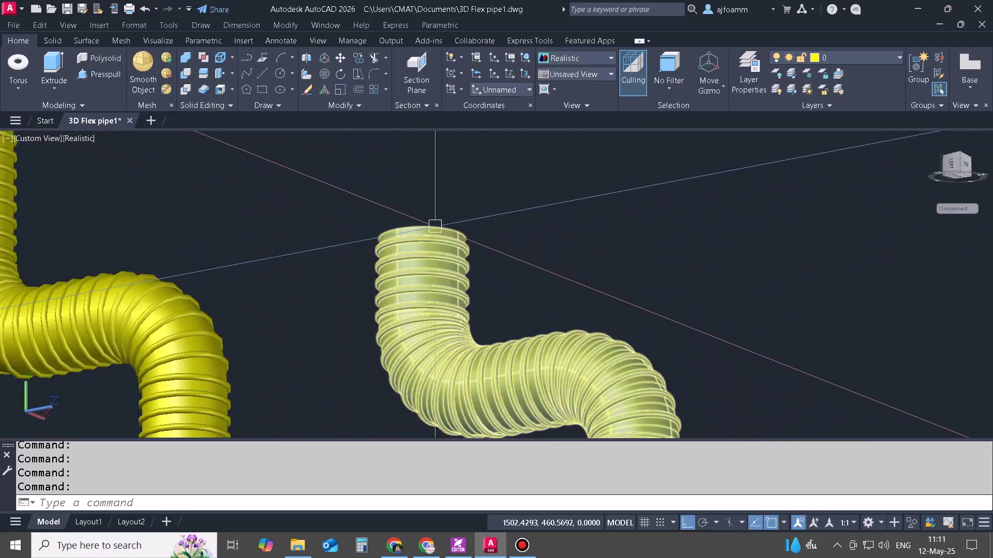
middle_click_drag(435, 226, 447, 273, "shift")
middle_click_drag(462, 214, 465, 274)
scroll(376, 205, "up", 2)
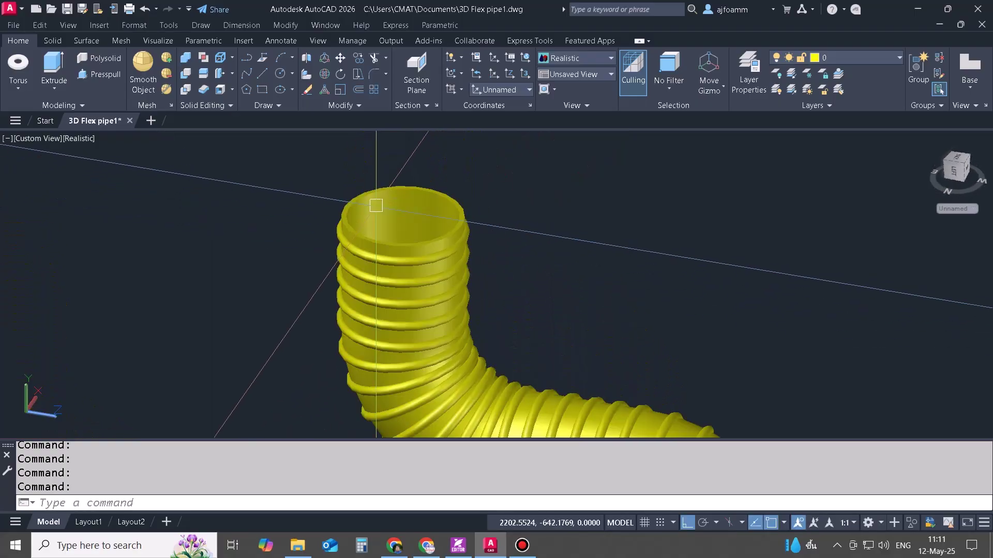
scroll(565, 270, "down", 5)
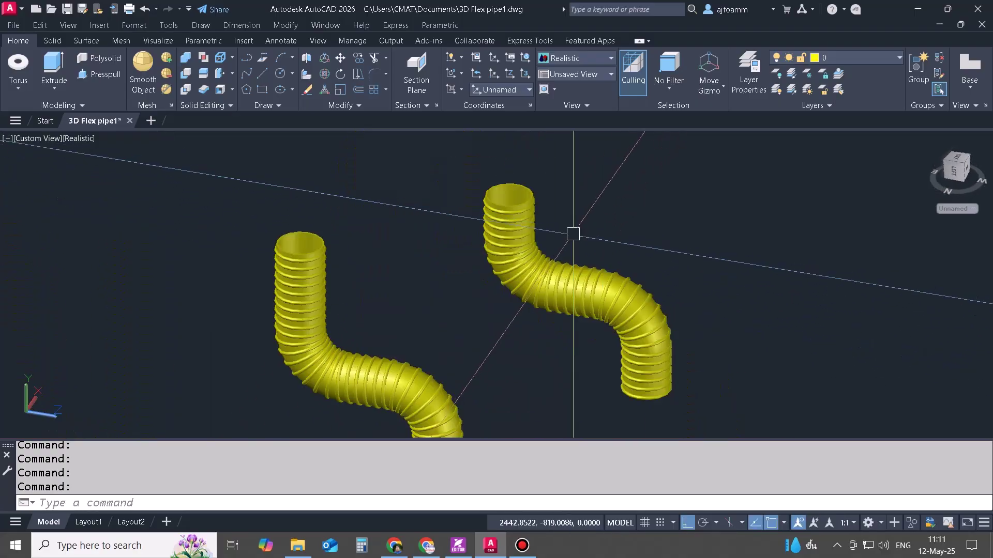
middle_click_drag(601, 254, 676, 275, "shift")
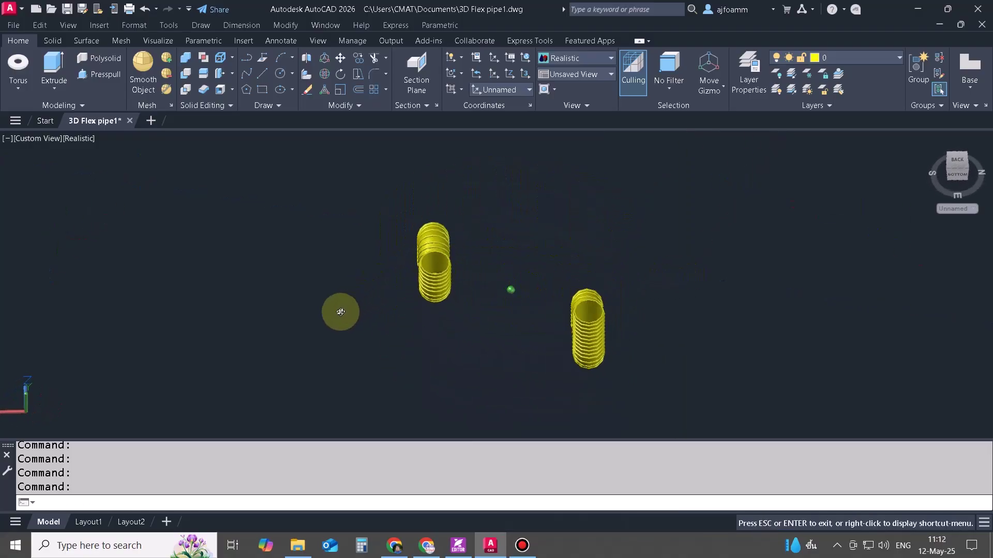
middle_click_drag(302, 338, 269, 312, "shift")
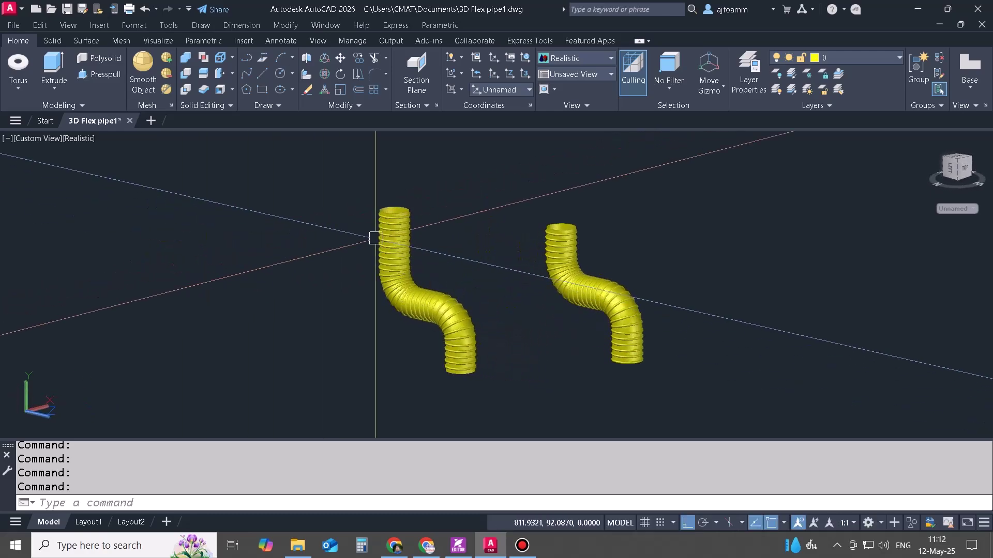
scroll(630, 235, "up", 6)
scroll(629, 235, "down", 4)
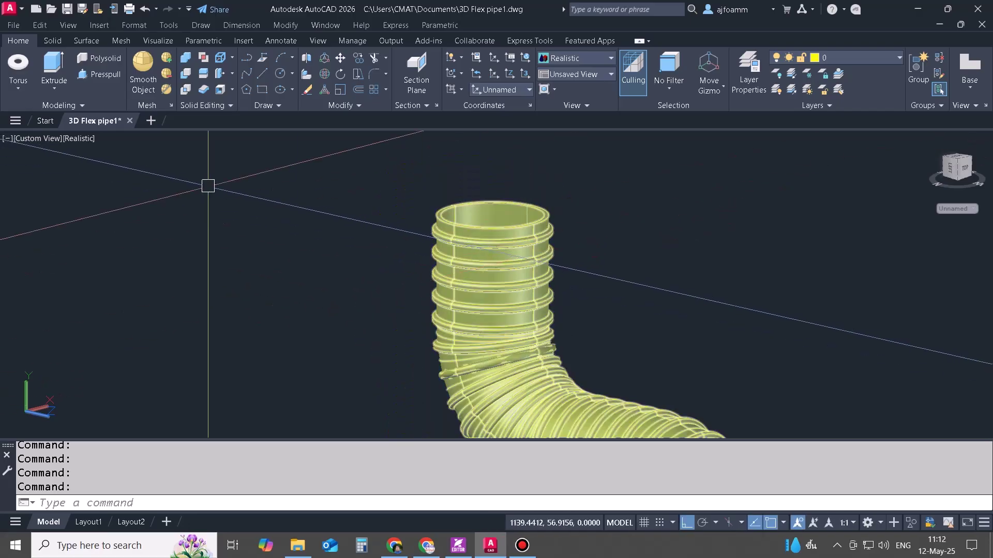
- Switch the viewport projection from Parallel to Perspective and view the pipe from another angle
left_click(23, 139)
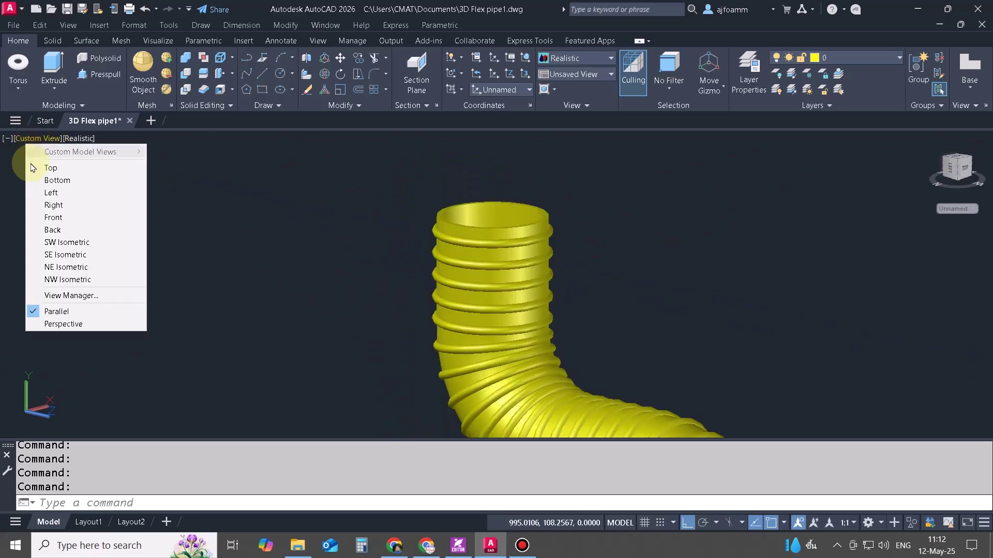
left_click(54, 324)
middle_click_drag(429, 221, 421, 324, "shift")
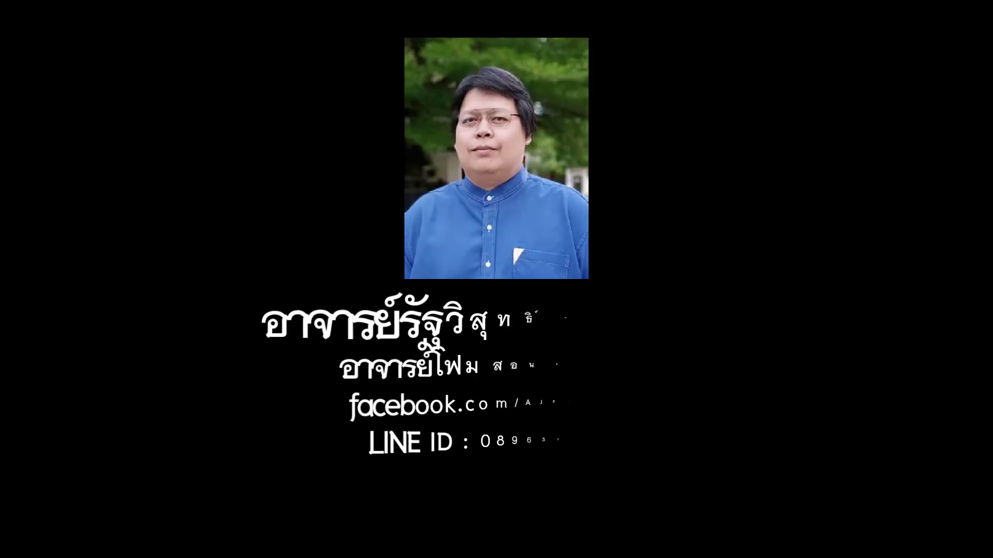